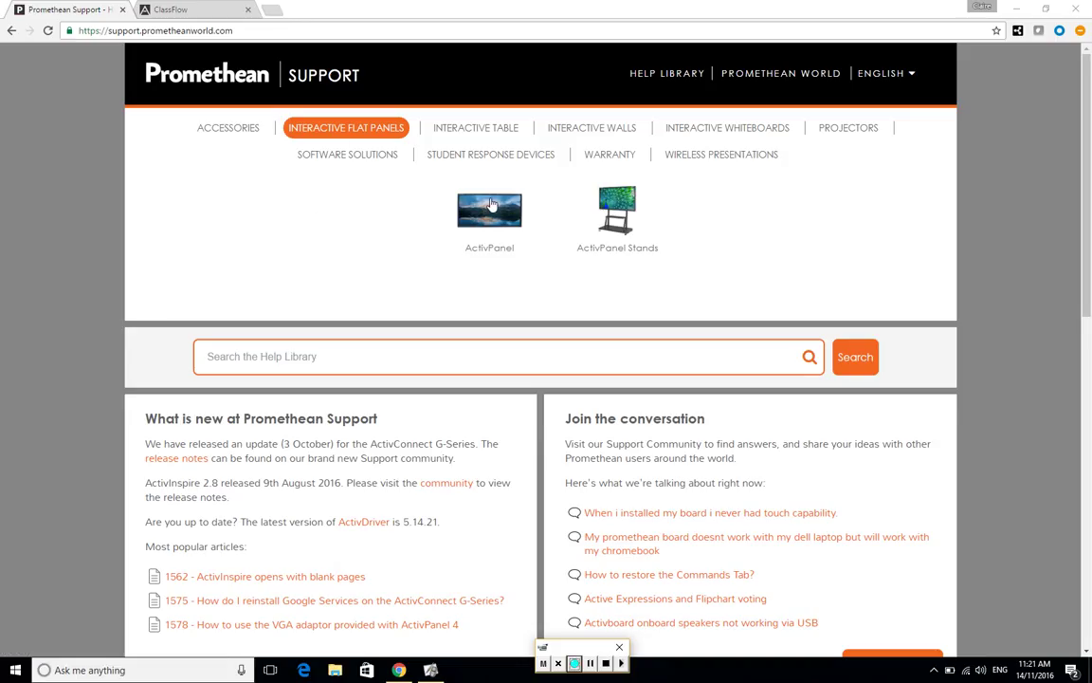
# - Open the ActivInspire product page from Software Solutions and scroll to its downloads and manuals
pyautogui.click(368, 160)
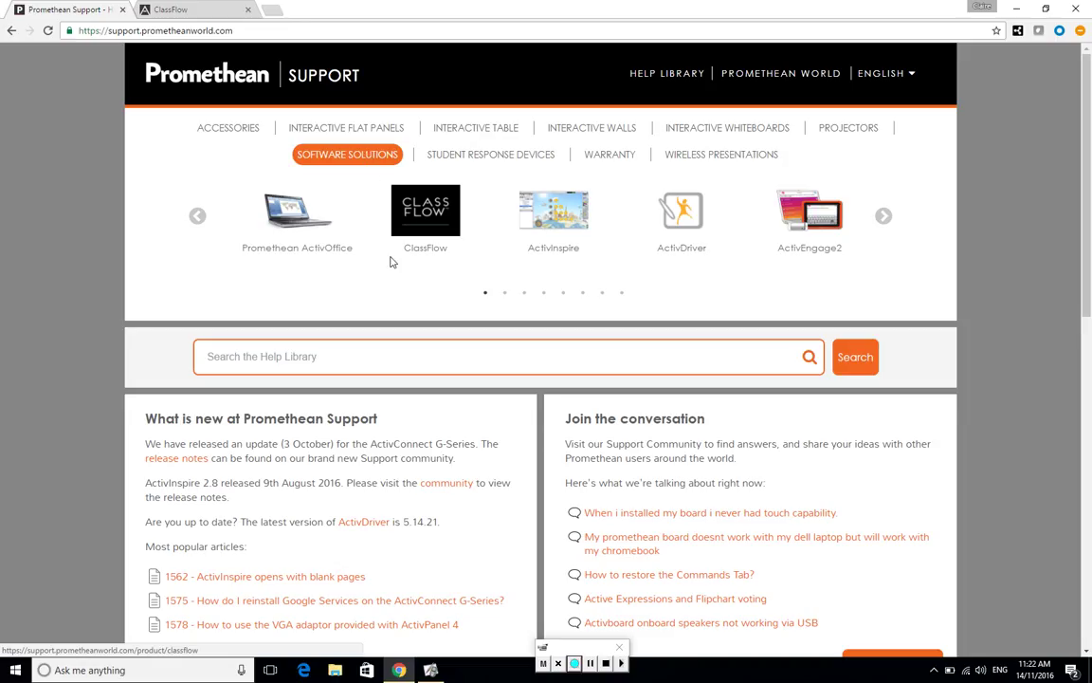
pyautogui.click(558, 225)
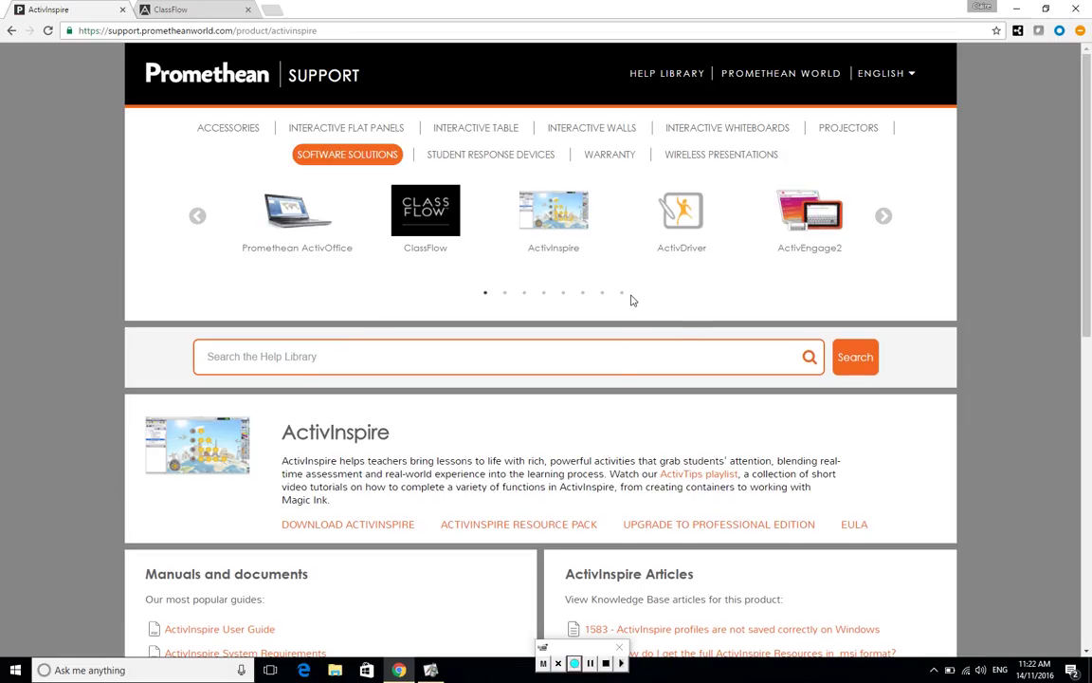
pyautogui.scroll(-3, 633, 299)
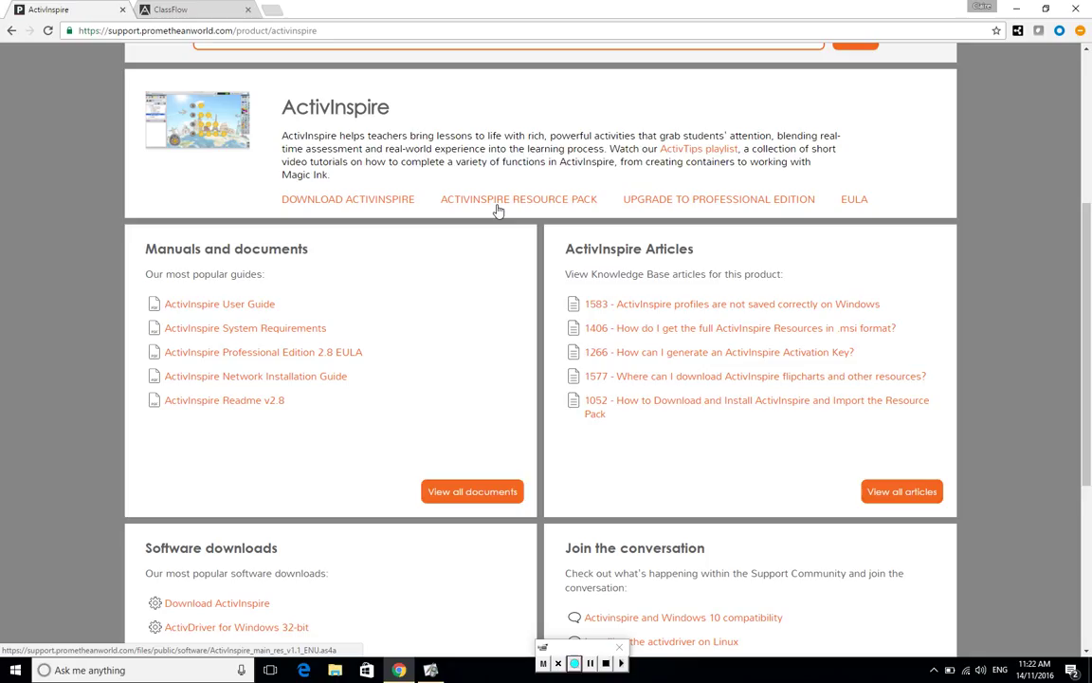
# - Go to the Download ActivInspire page and select English (British) as the language
pyautogui.click(390, 201)
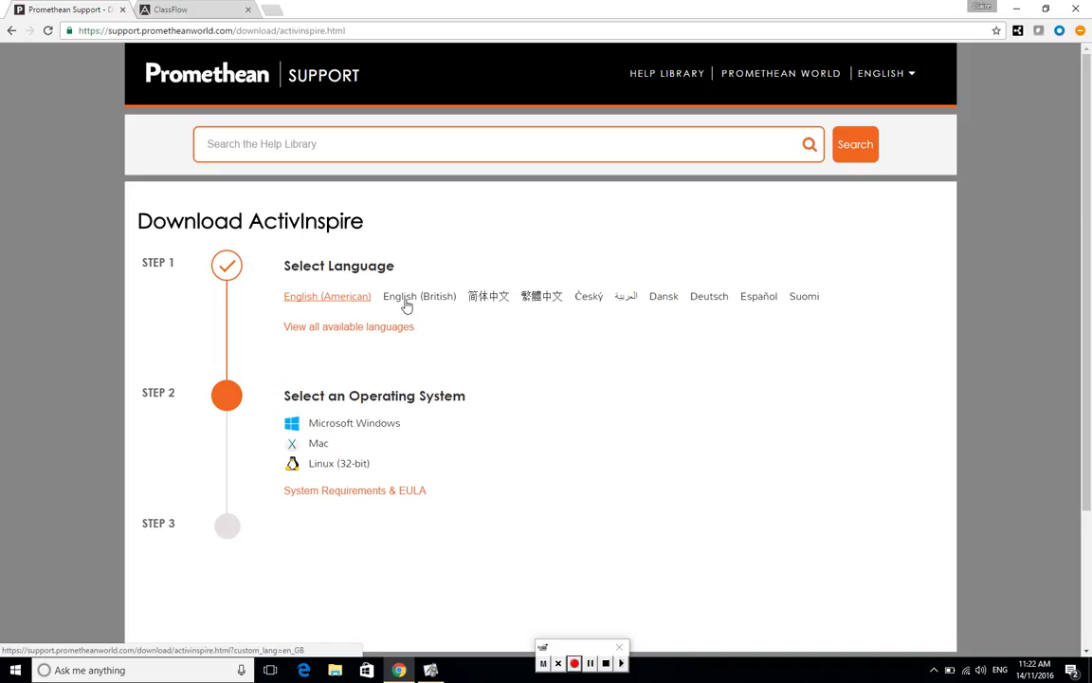
pyautogui.click(408, 300)
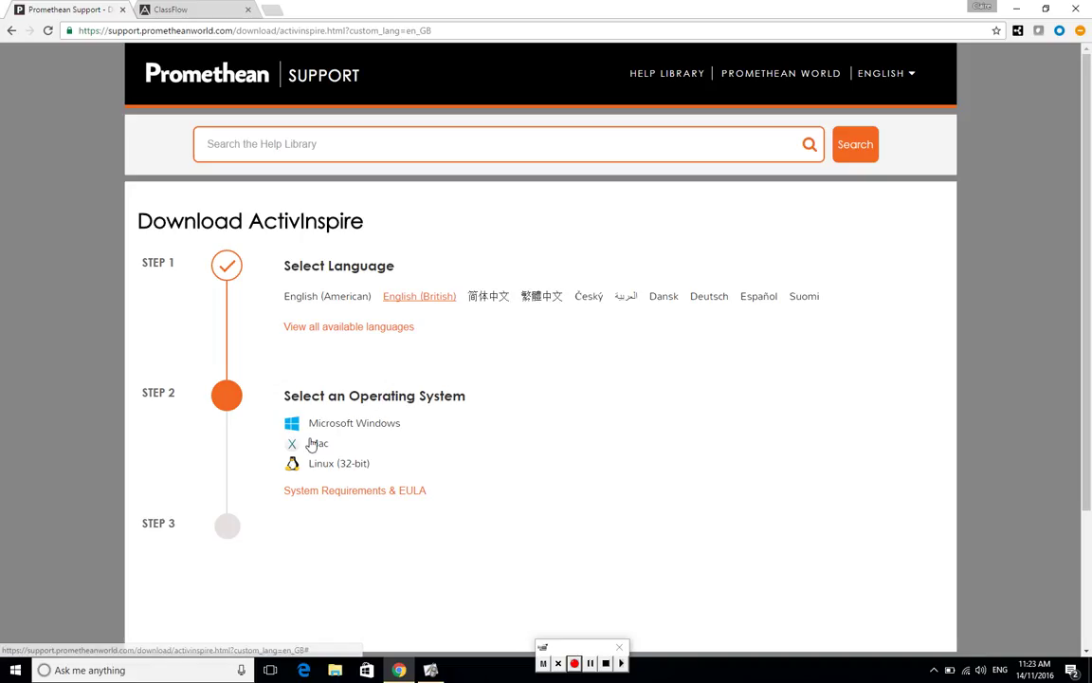
# - Choose the Mac version and fill in the first name, last name and email fields
pyautogui.click(319, 444)
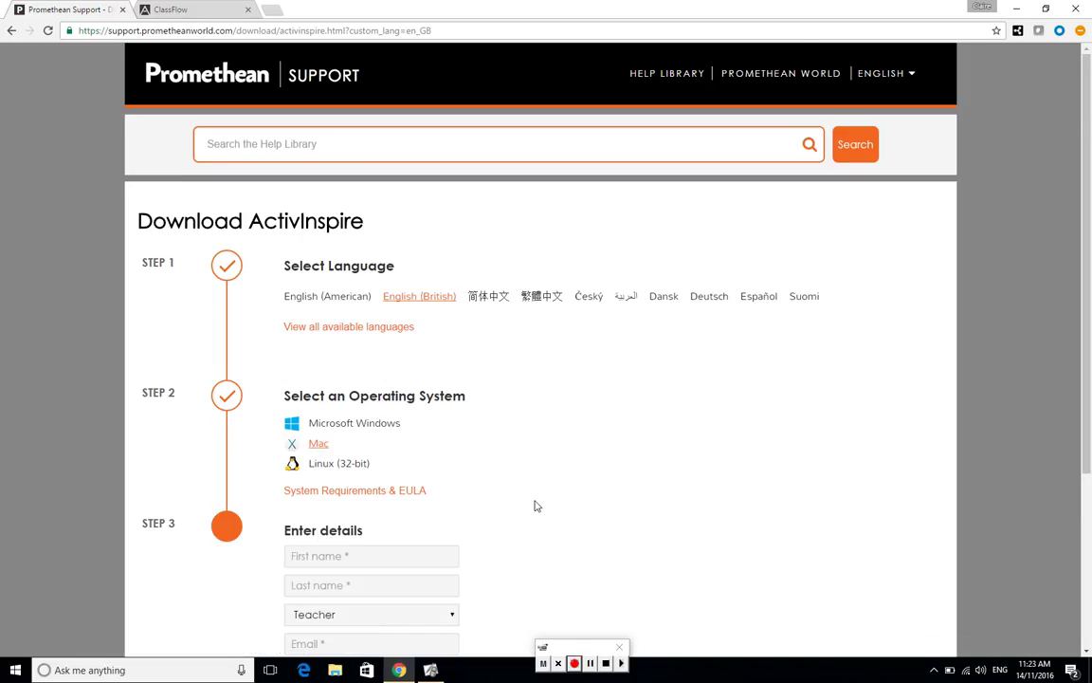
pyautogui.scroll(-3, 535, 507)
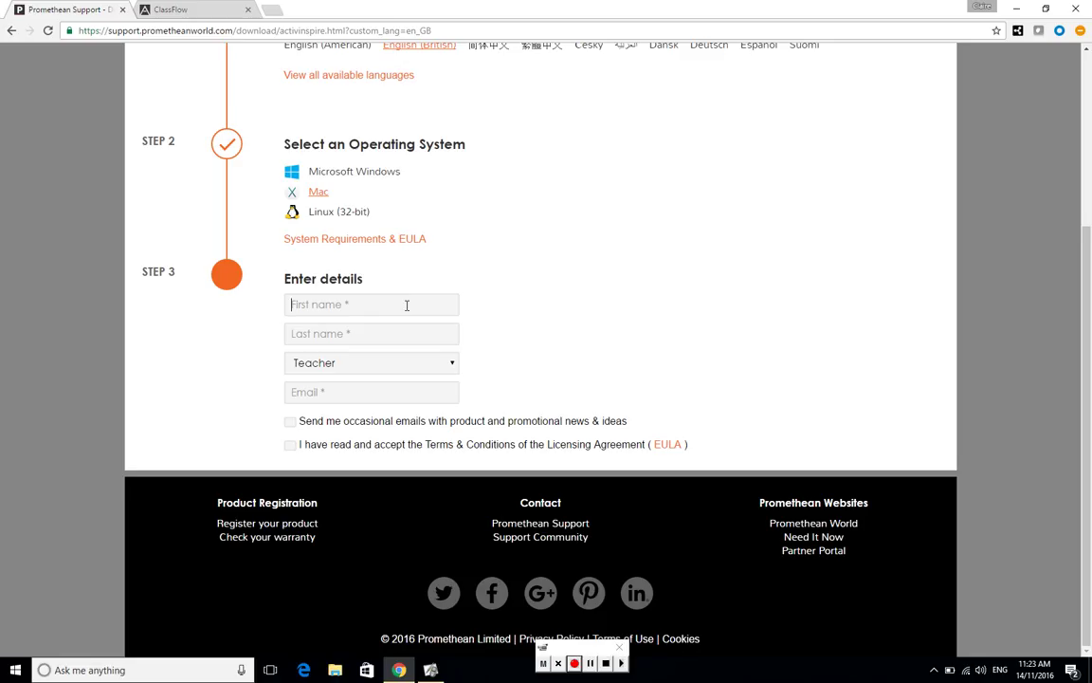
pyautogui.press('Tab')
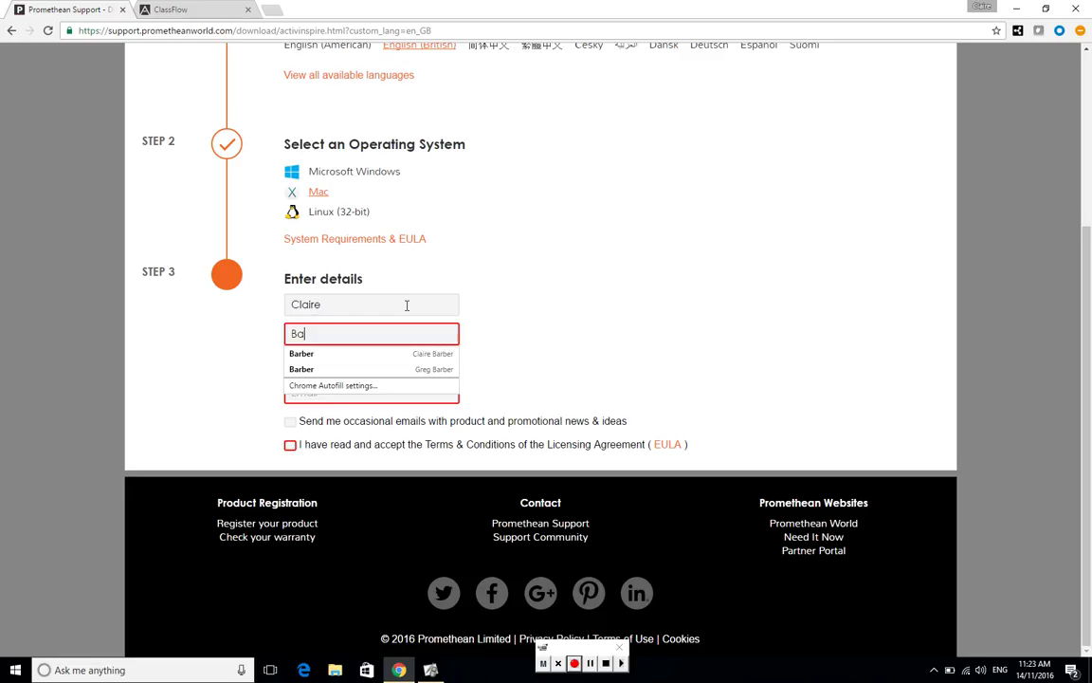
pyautogui.press('Tab')
pyautogui.press('Tab')
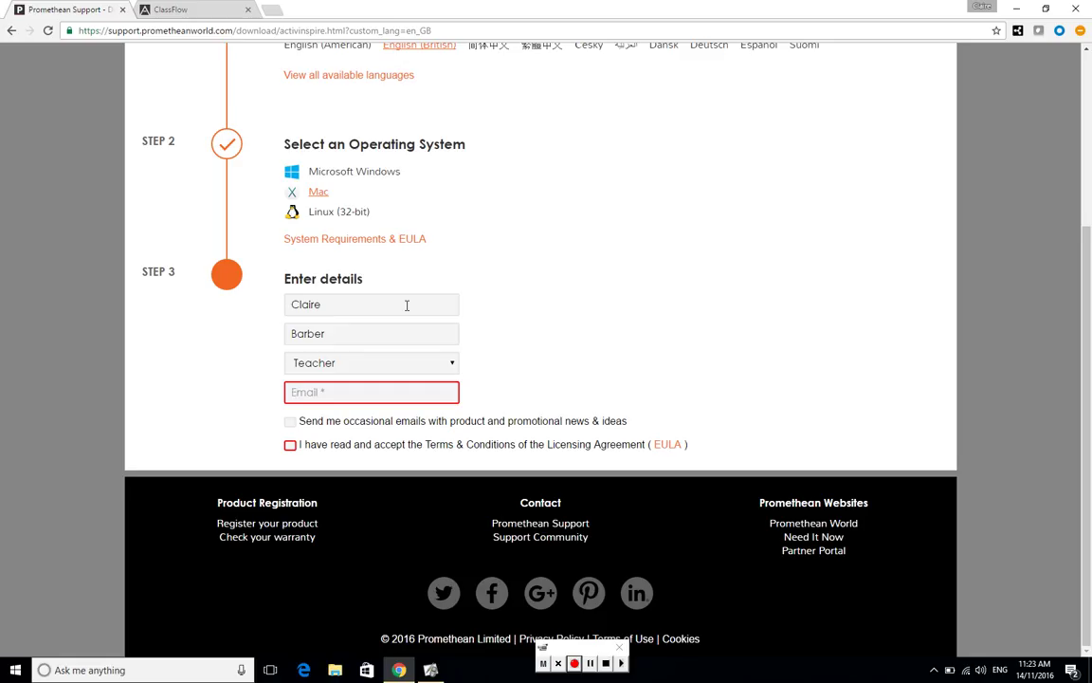
pyautogui.write('c')
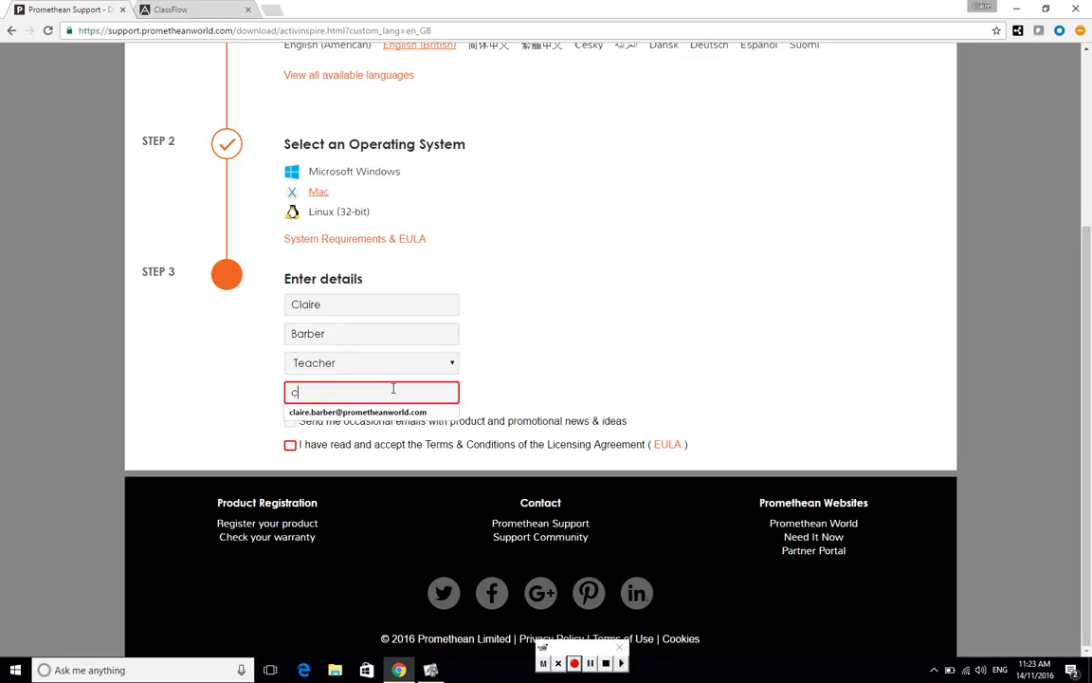
pyautogui.click(375, 412)
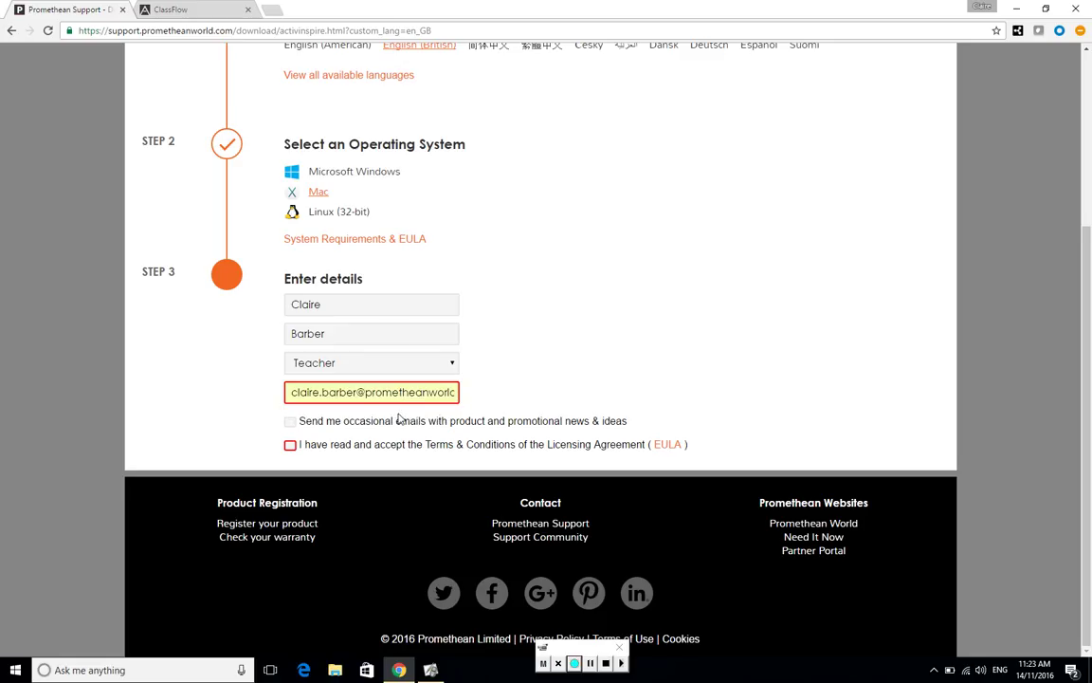
# - Set the occupation to Other and accept the licensing agreement terms
pyautogui.click(452, 364)
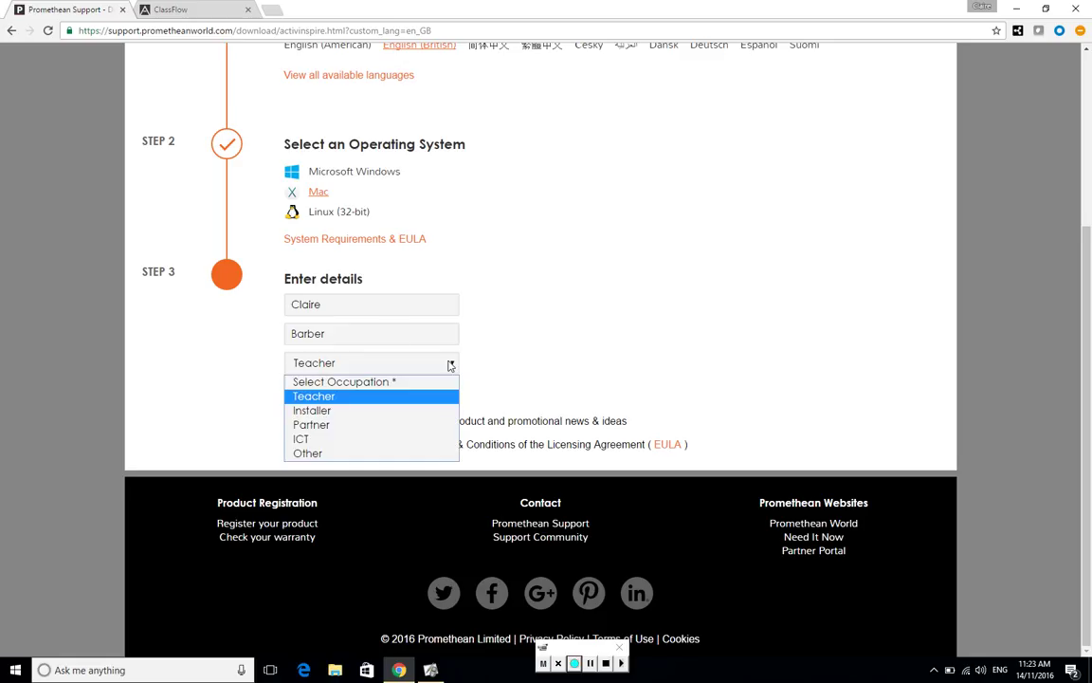
pyautogui.click(378, 453)
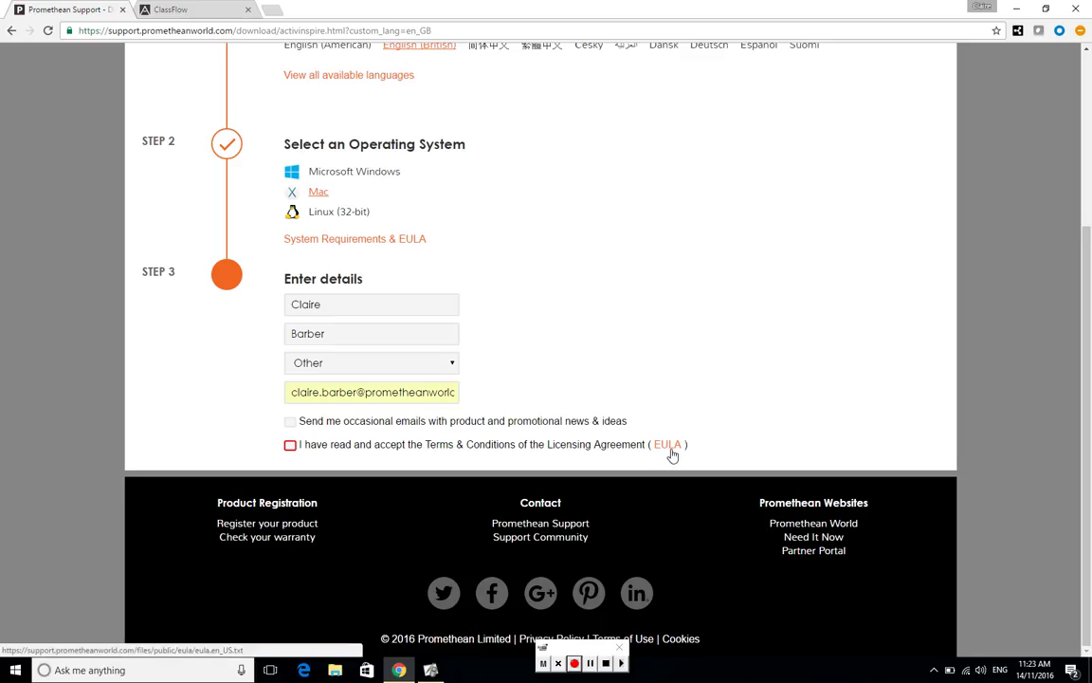
pyautogui.click(290, 445)
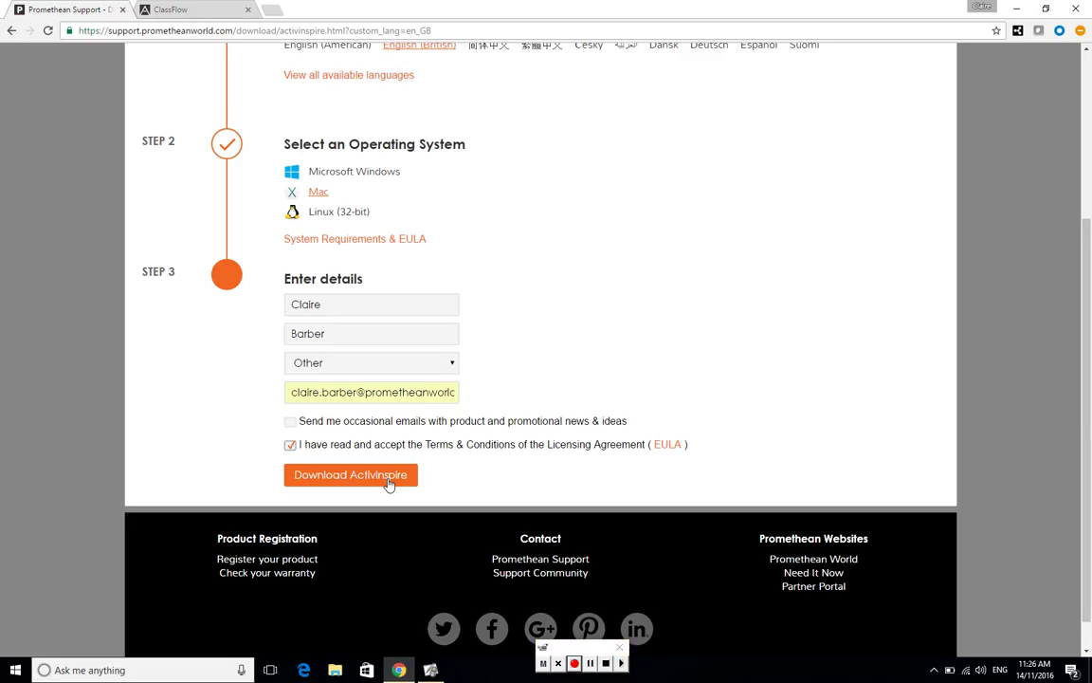
# - Start the ActivInspire download with the Download ActivInspire button
pyautogui.click(387, 480)
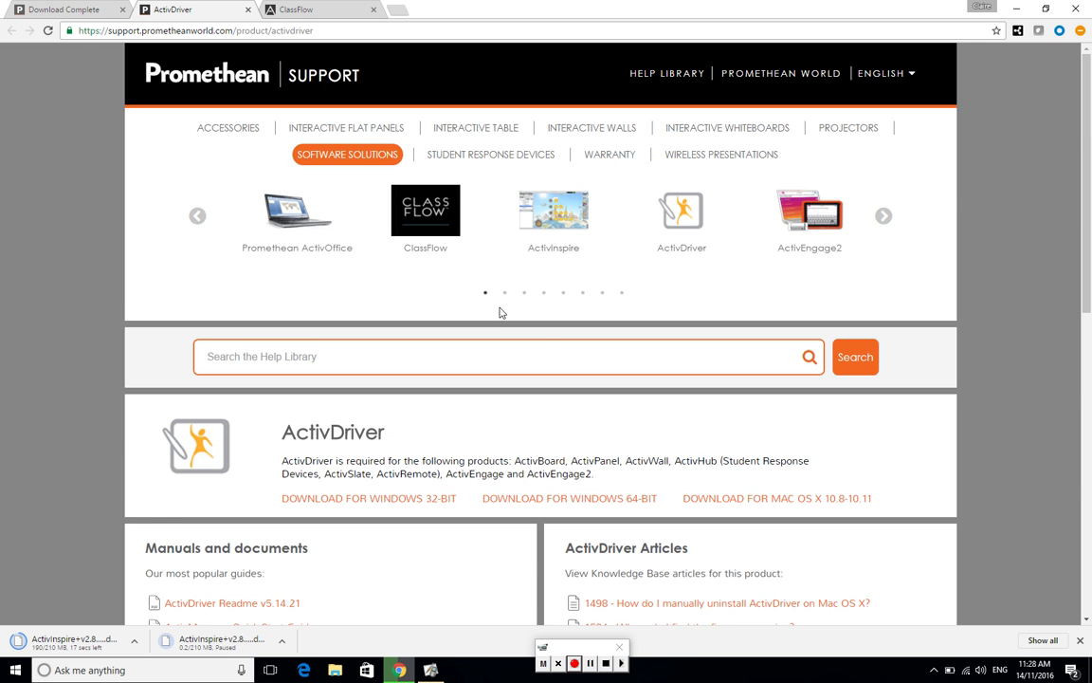
# - Bring up File Explorer at Quick access alongside the ActivDriver product page
pyautogui.scroll(-5, 500, 313)
pyautogui.scroll(5, 501, 313)
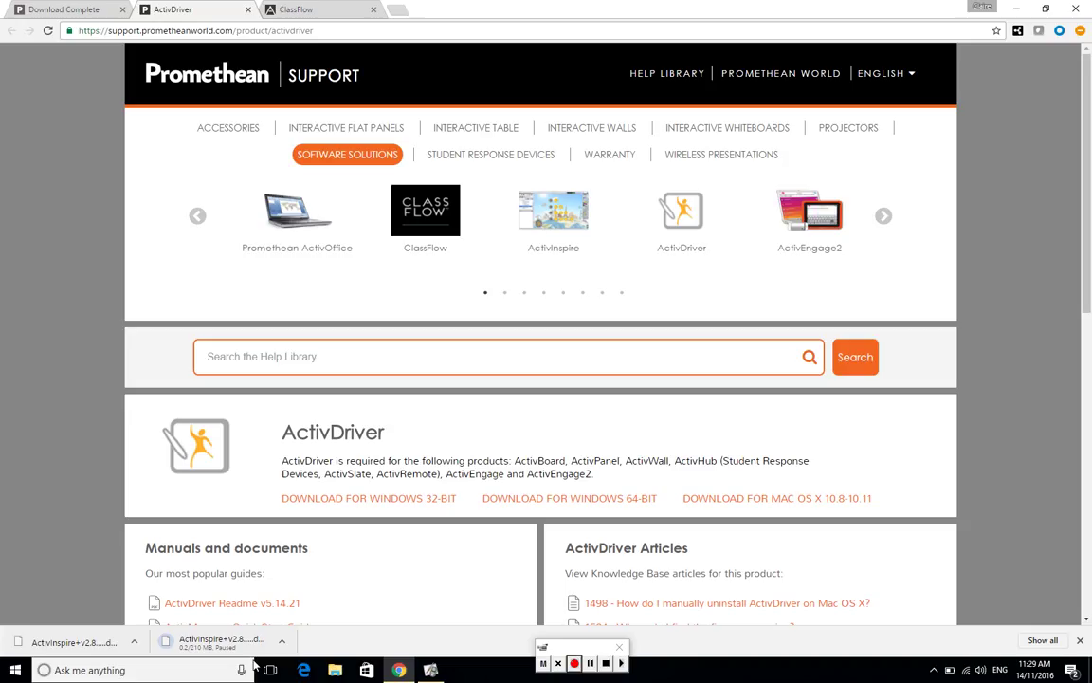
pyautogui.click(335, 670)
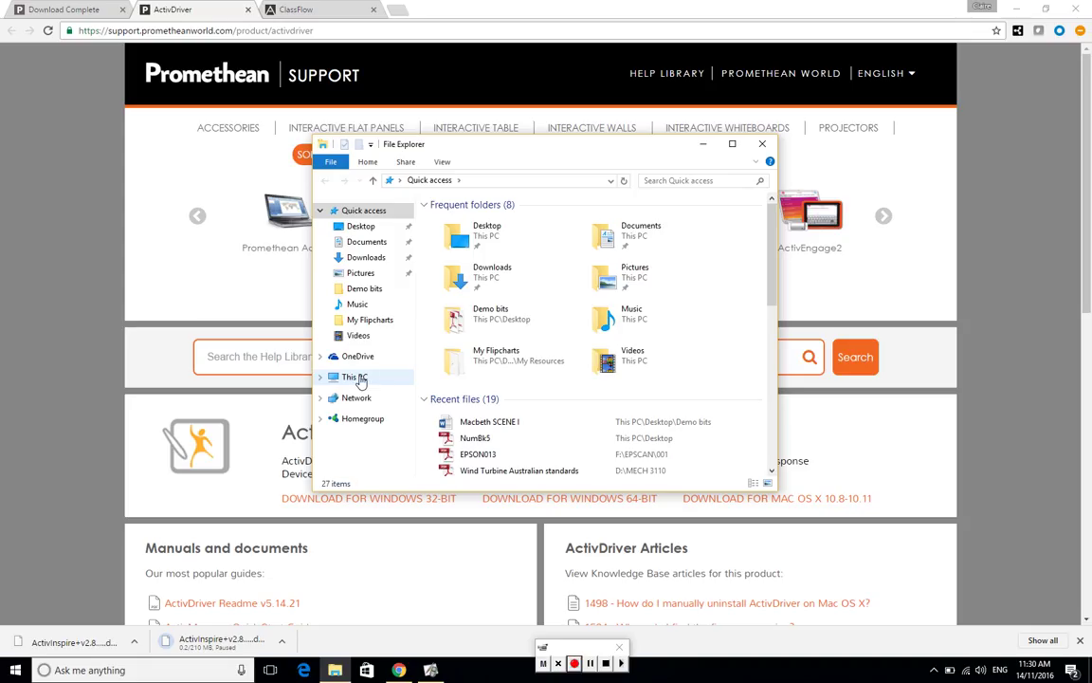
pyautogui.rightClick(360, 381)
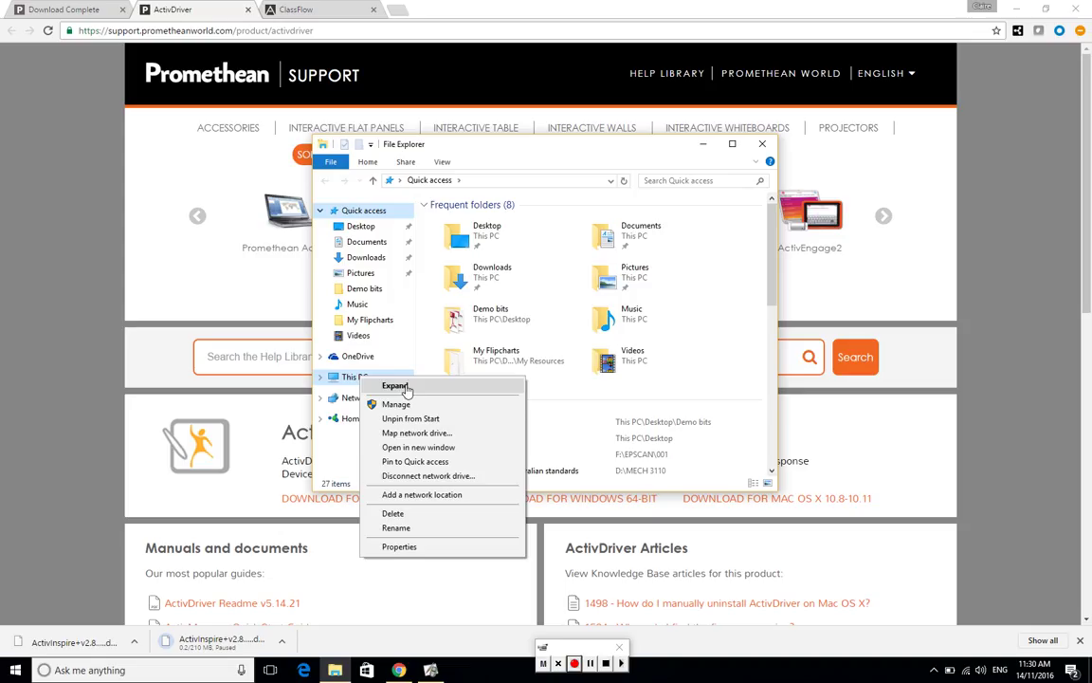
pyautogui.click(400, 548)
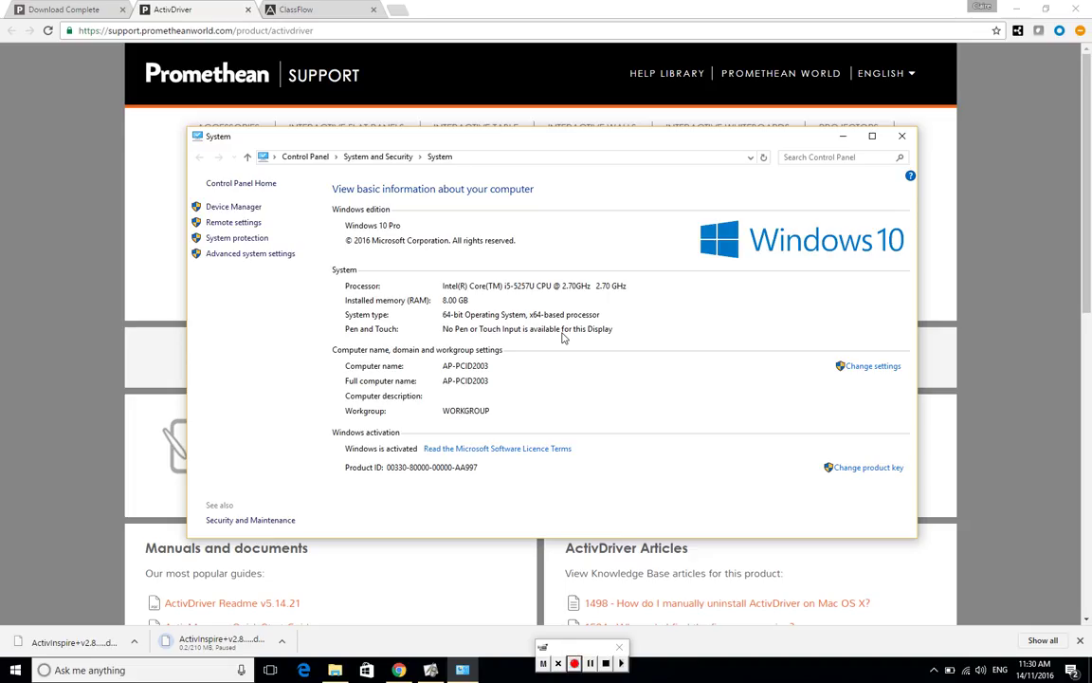
pyautogui.click(904, 139)
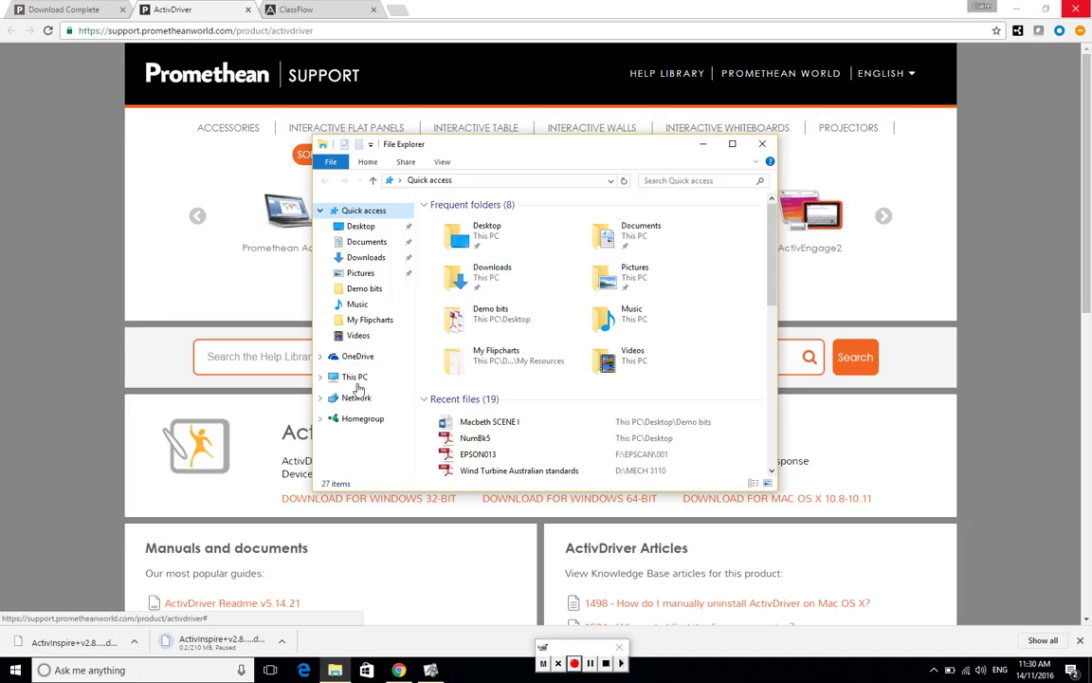
# - Close File Explorer and return to the top of the ActivDriver support page in Chrome
pyautogui.click(772, 145)
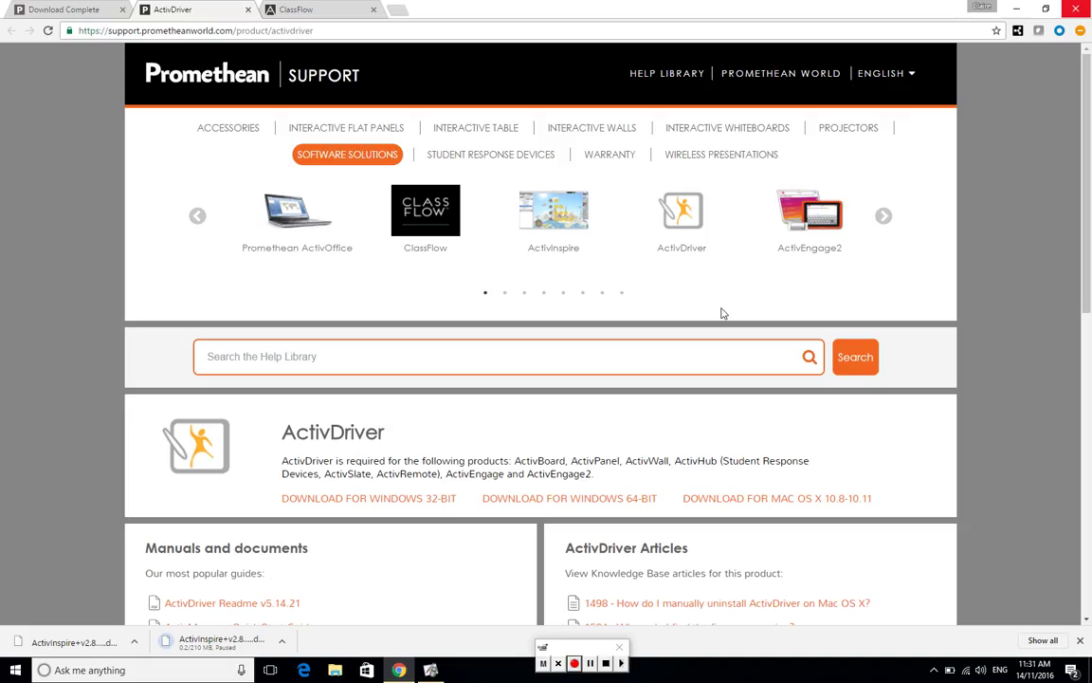
pyautogui.scroll(-1, 721, 311)
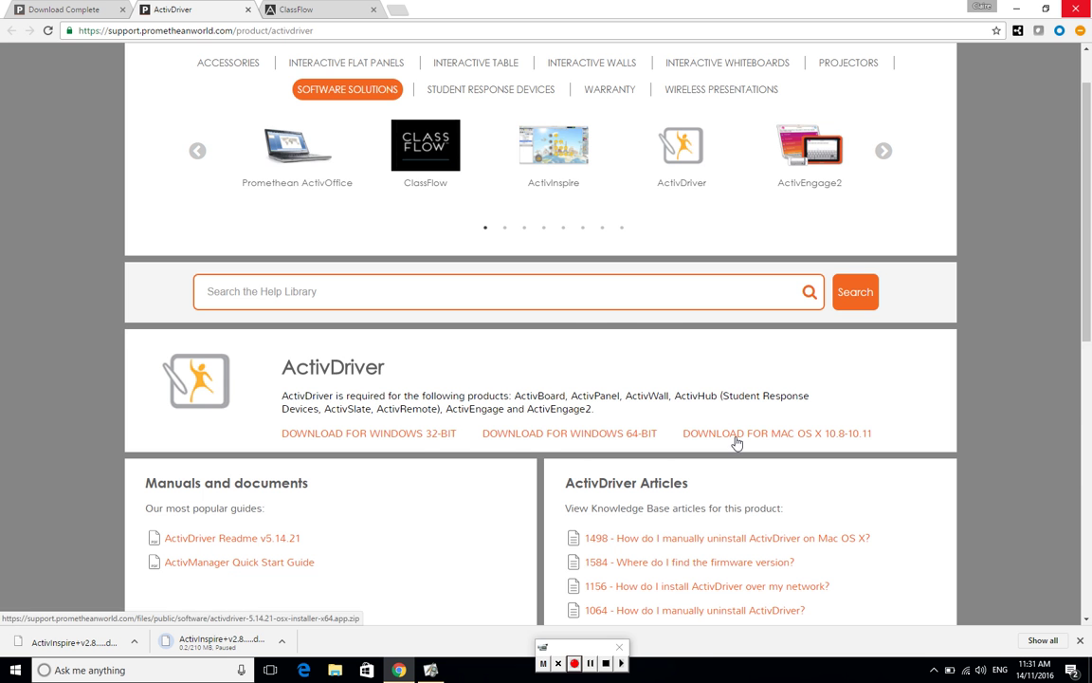
pyautogui.scroll(-2, 484, 389)
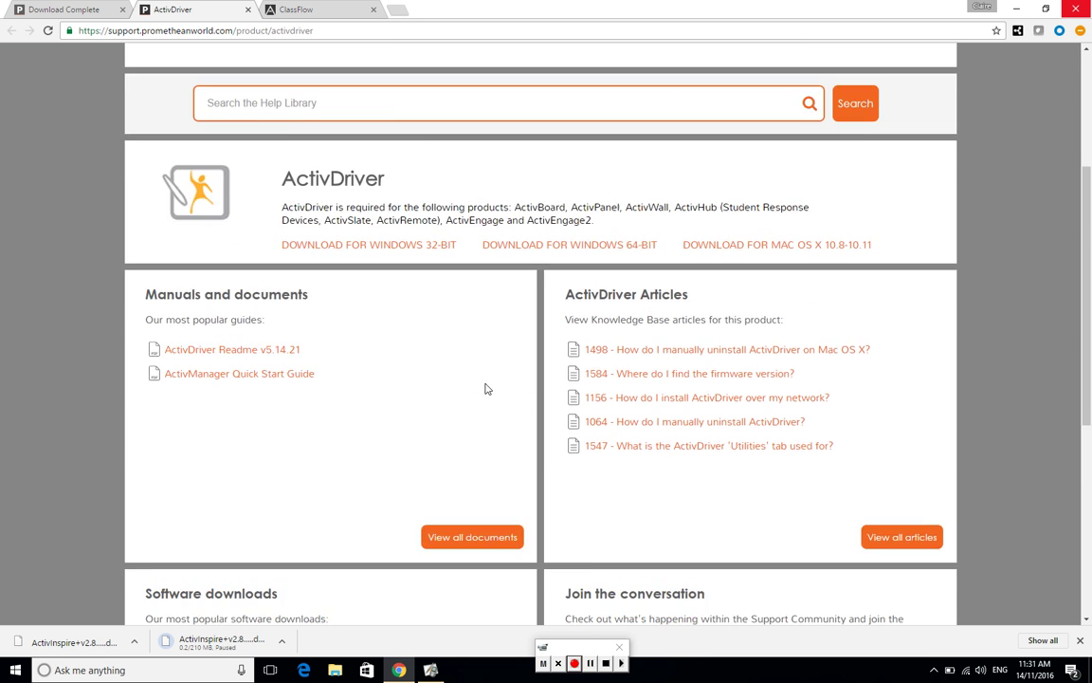
pyautogui.scroll(3, 485, 388)
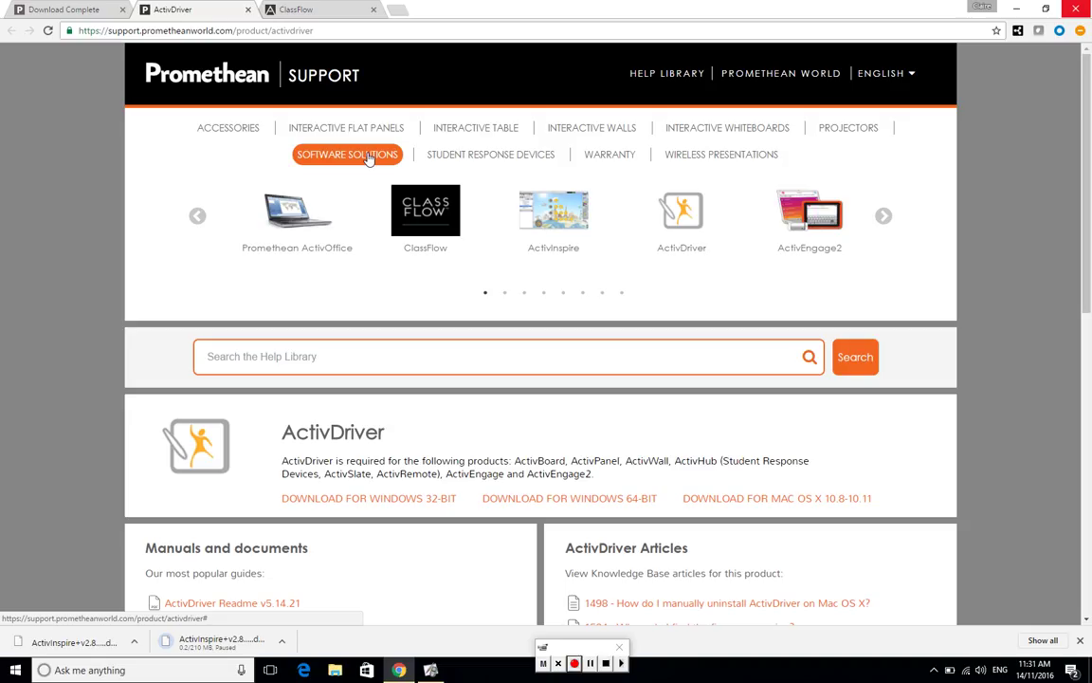
# - Open the ActivInspire support page and download the 250 MB ActivInspire Resource Pack
pyautogui.click(556, 217)
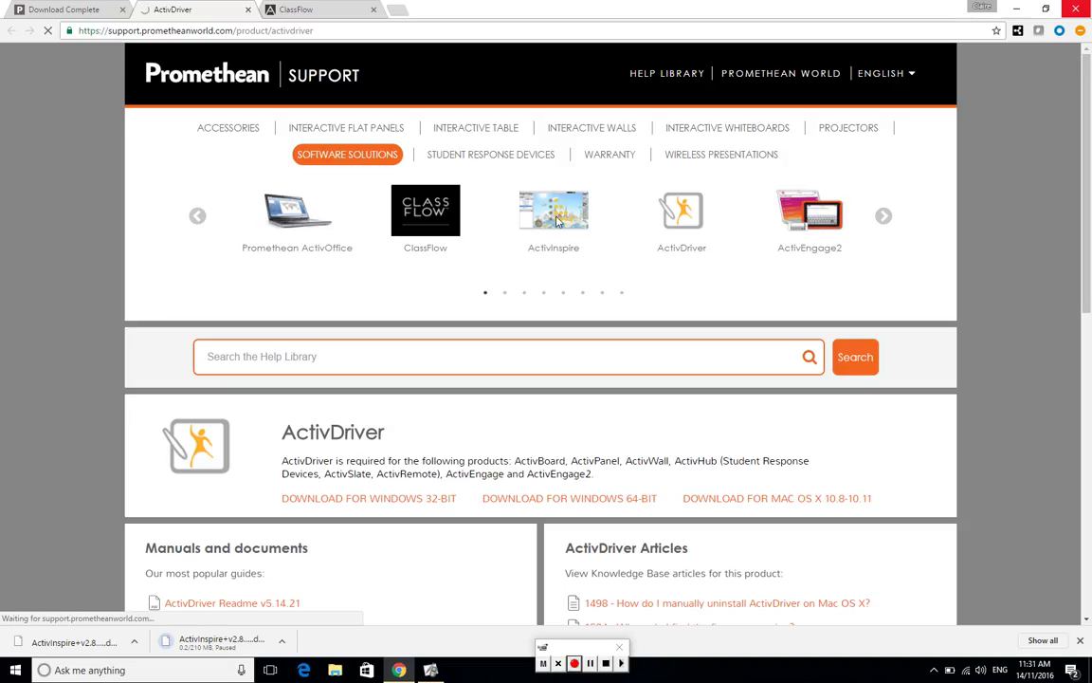
pyautogui.scroll(-2, 556, 217)
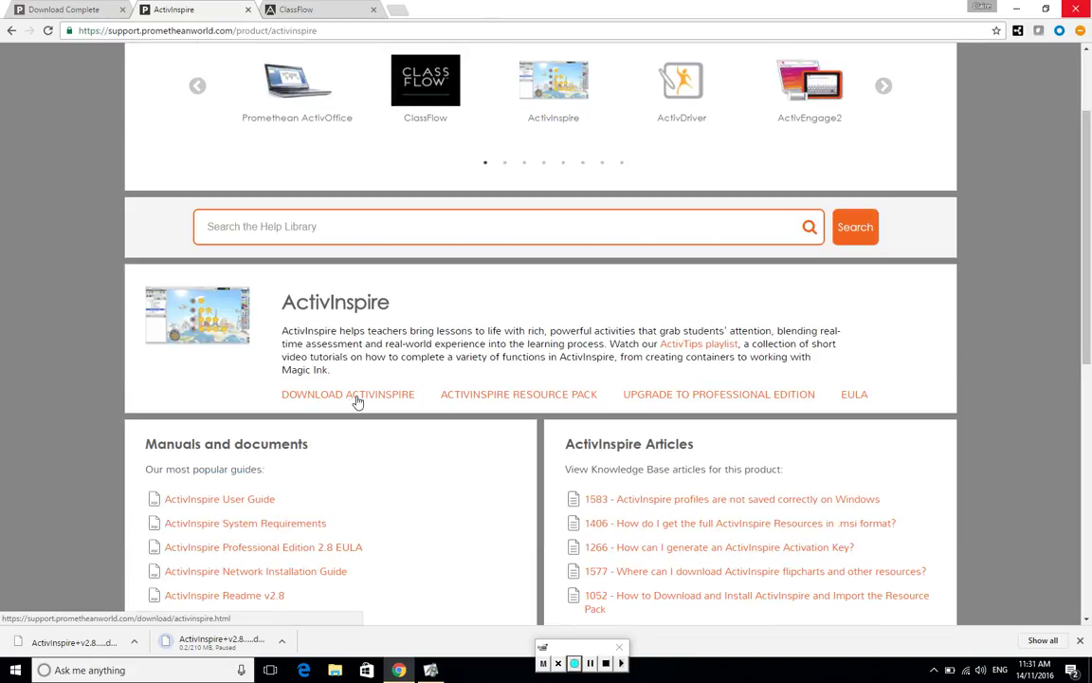
pyautogui.click(502, 399)
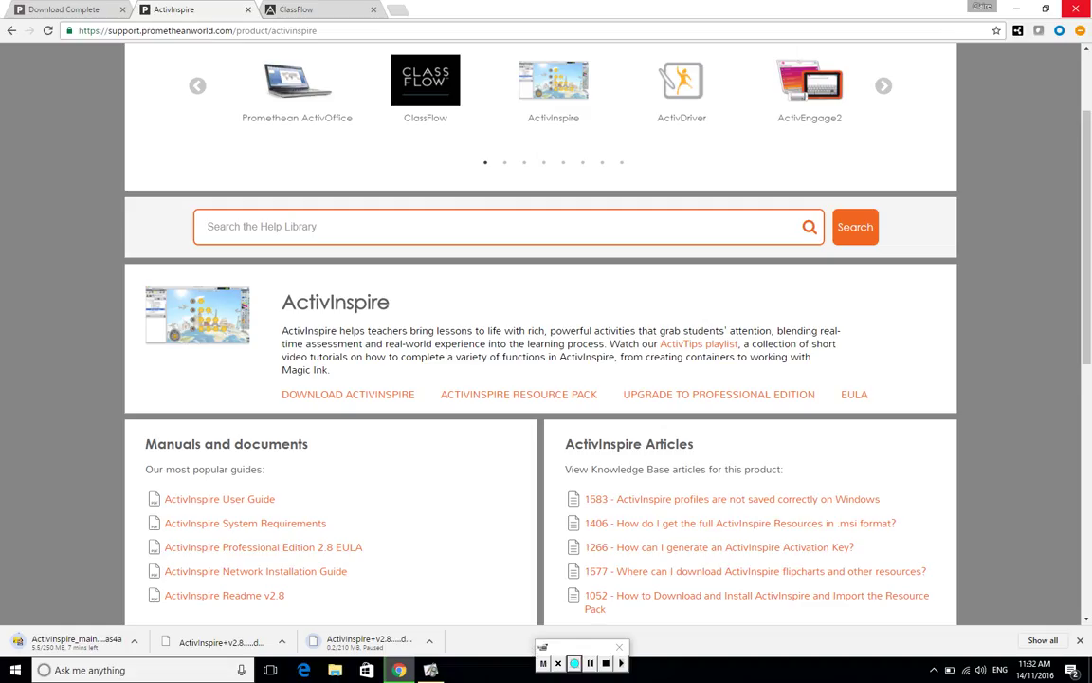
# - Switch to ActivInspire's blank Untitled flipchart and close the Resource Browser panel
pyautogui.click(432, 671)
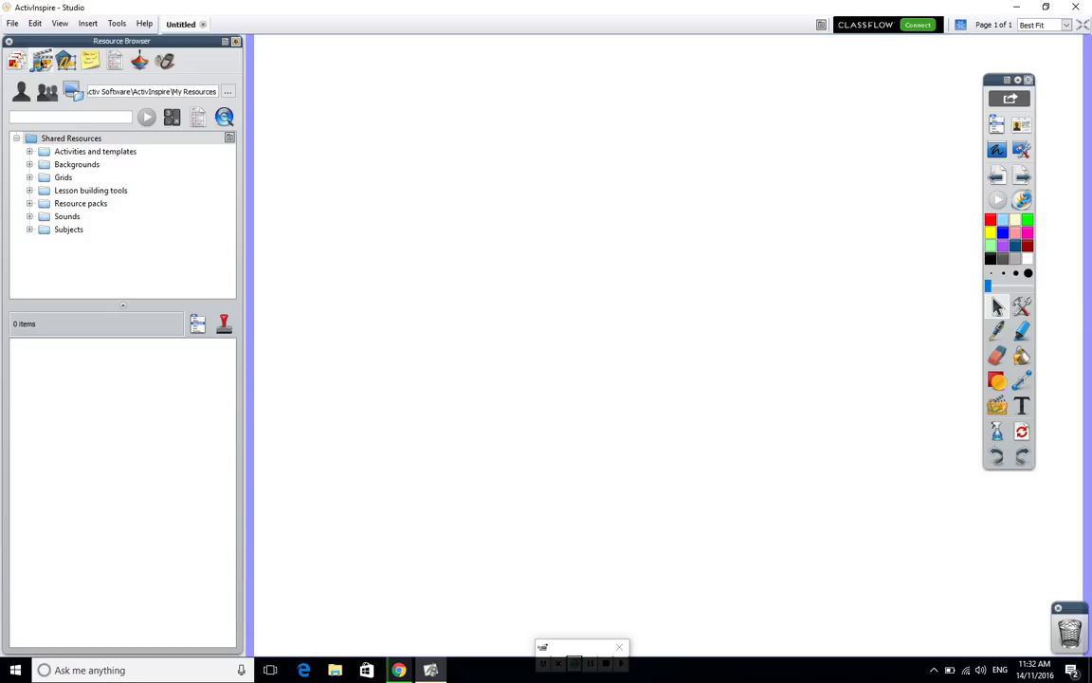
pyautogui.click(9, 42)
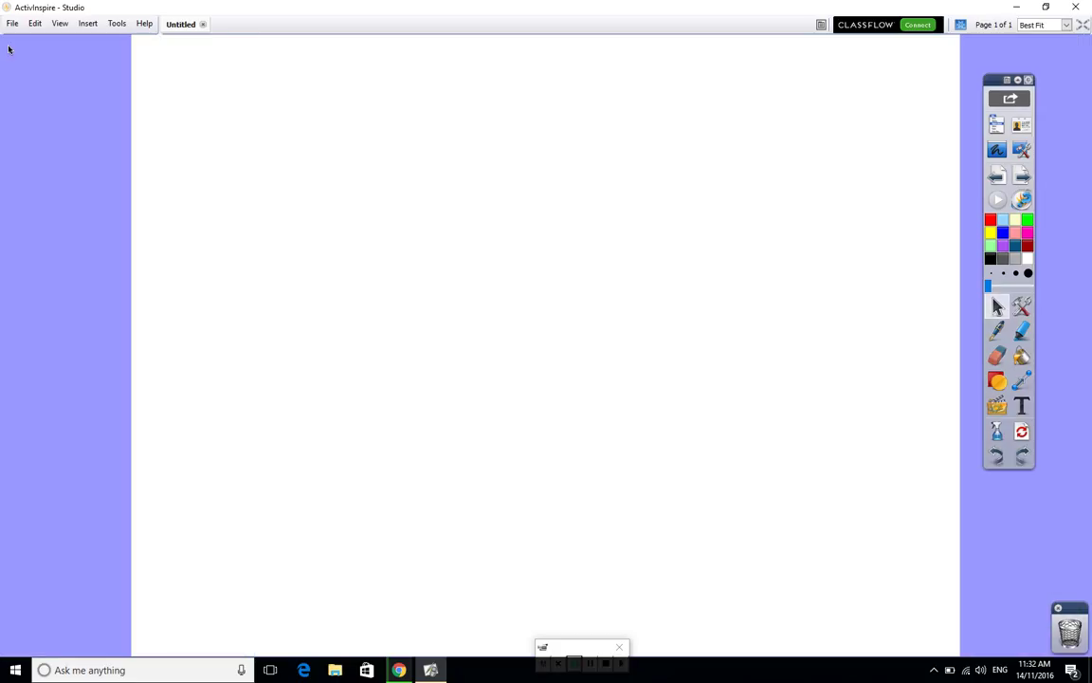
pyautogui.click(59, 24)
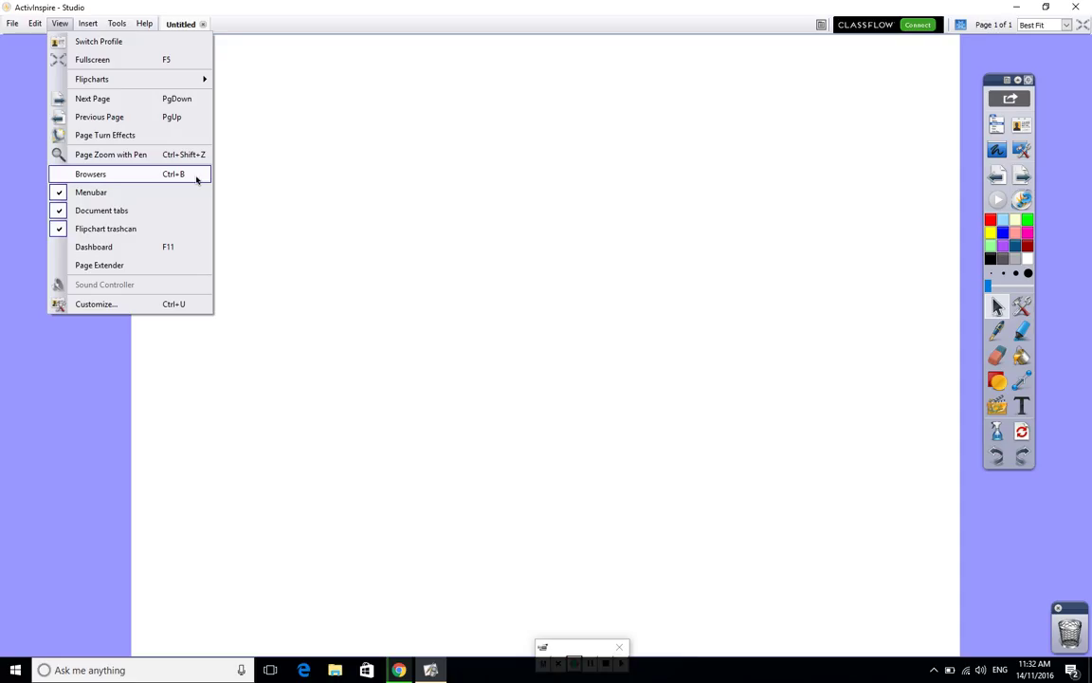
# - Reopen the Resource Browser via View > Browsers, showing the Shared Resources folders down to Subjects
pyautogui.click(196, 176)
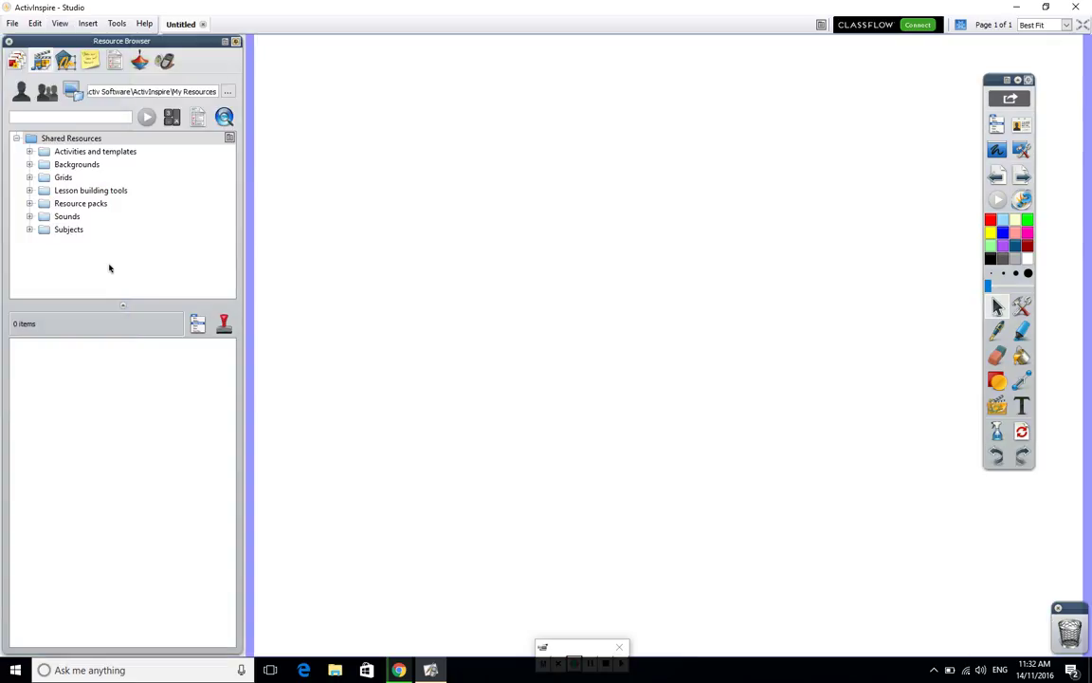
pyautogui.click(16, 61)
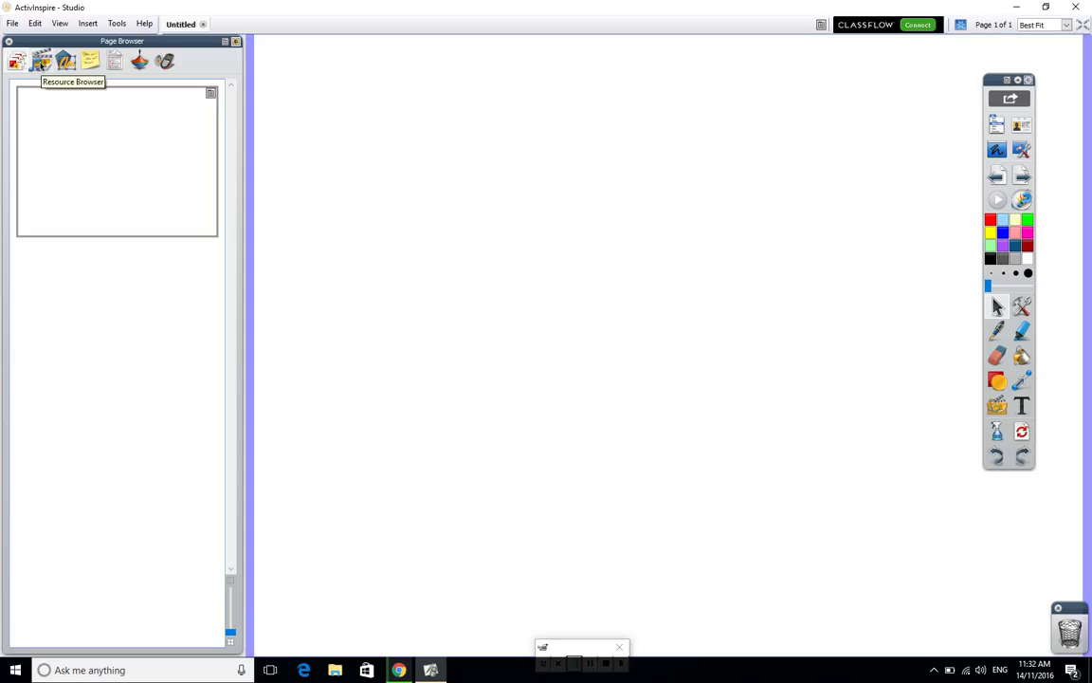
pyautogui.click(41, 62)
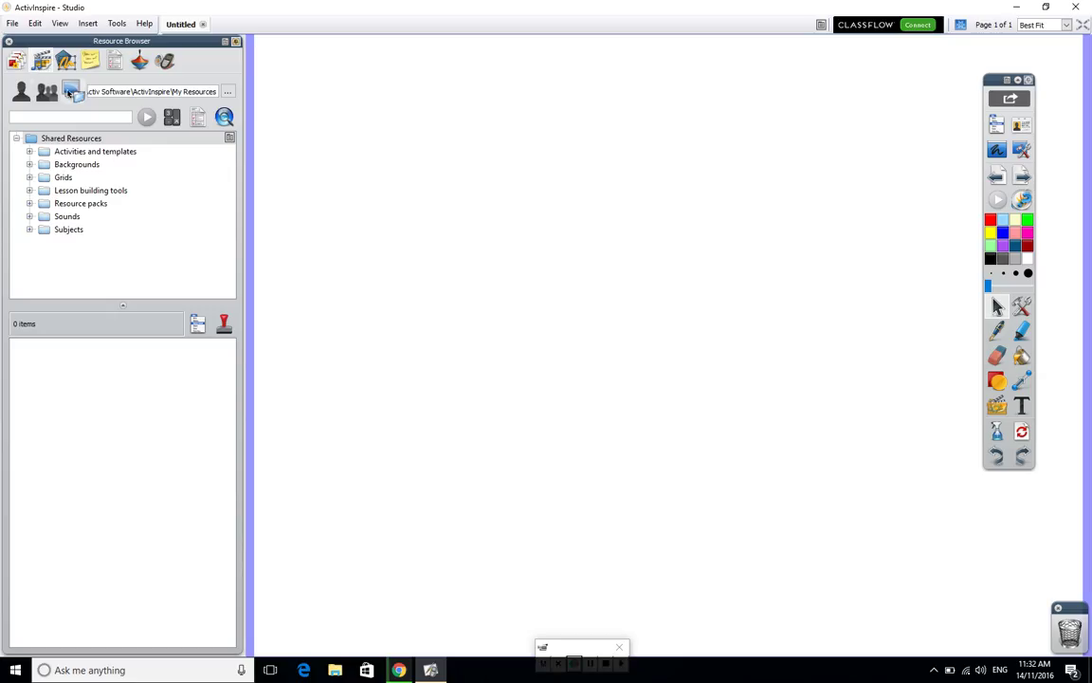
pyautogui.click(21, 91)
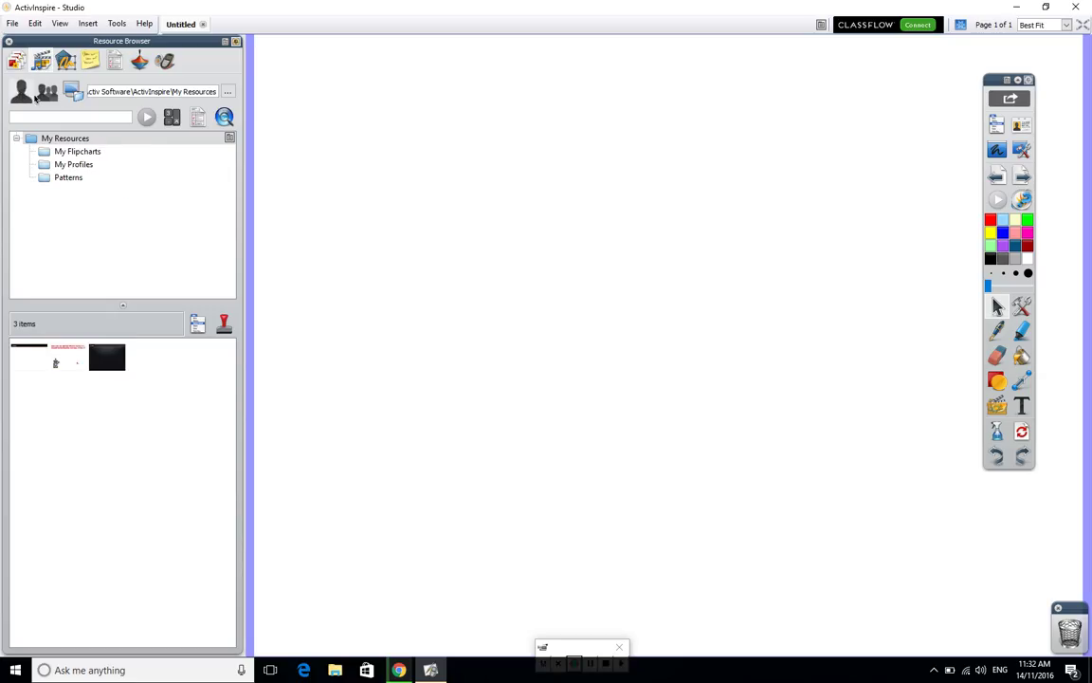
pyautogui.click(46, 92)
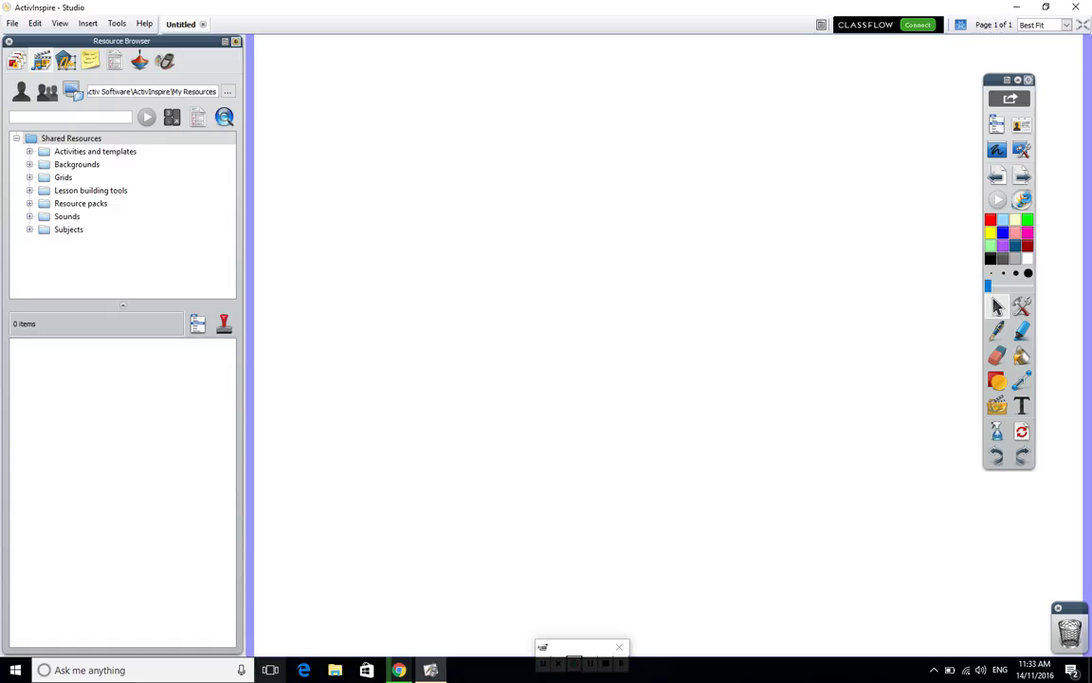
pyautogui.click(400, 671)
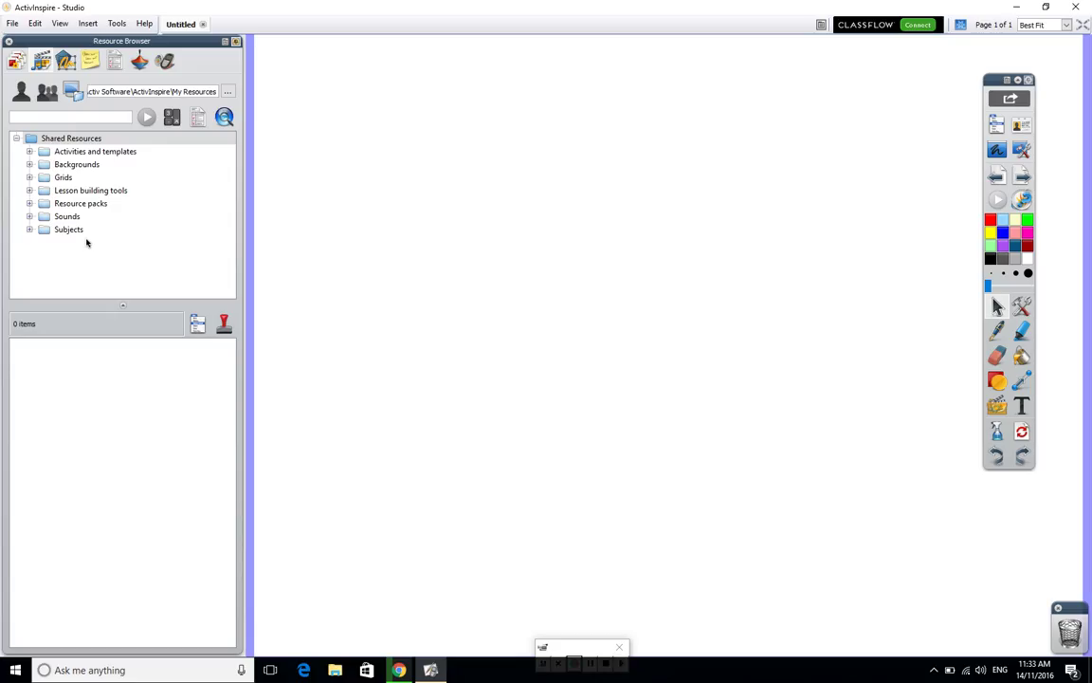
# - Expand Subjects > Mathematics and preview Blocks, Calculator, Counting, Place value and Base 10 resources
pyautogui.click(29, 230)
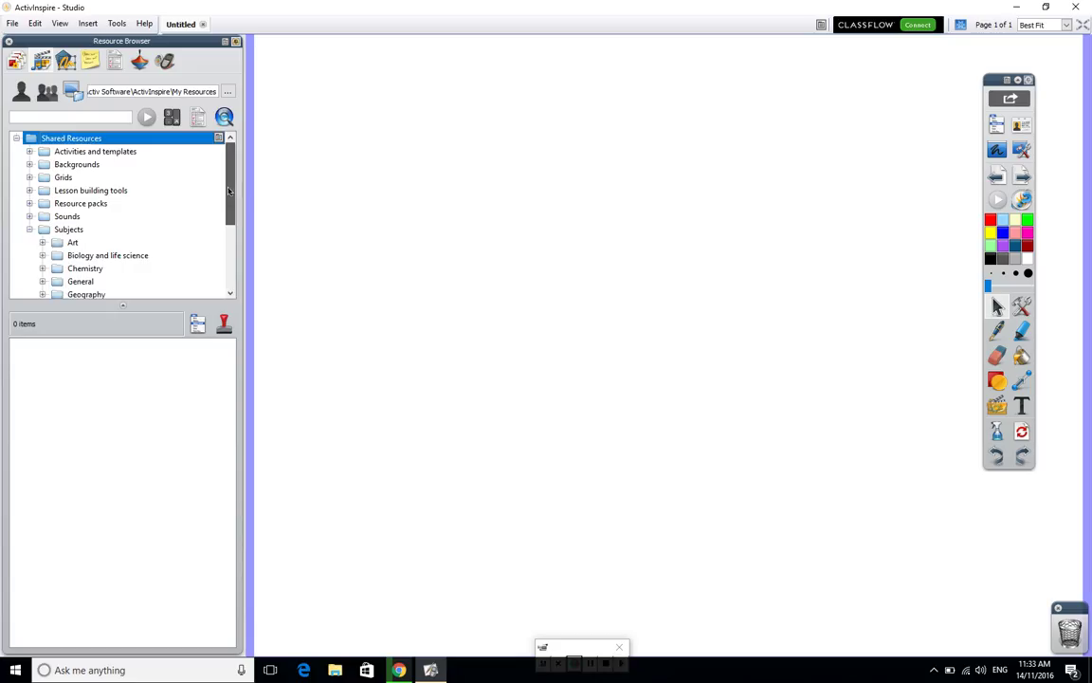
pyautogui.moveTo(231, 194); pyautogui.dragTo(224, 251)
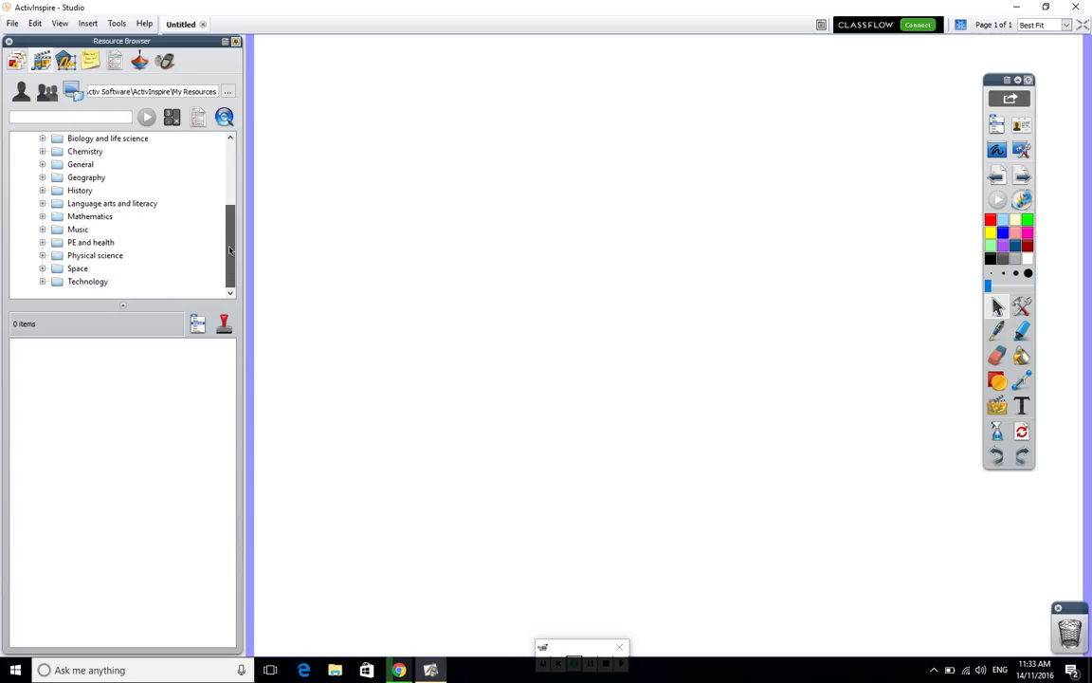
pyautogui.click(42, 216)
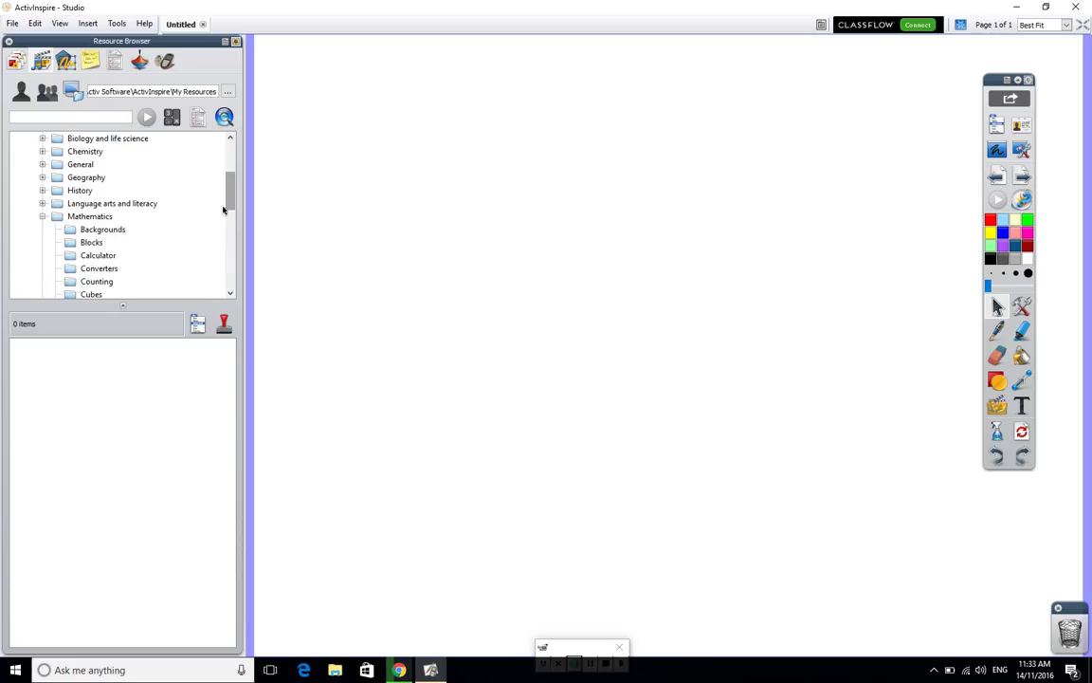
pyautogui.click(88, 243)
pyautogui.click(96, 256)
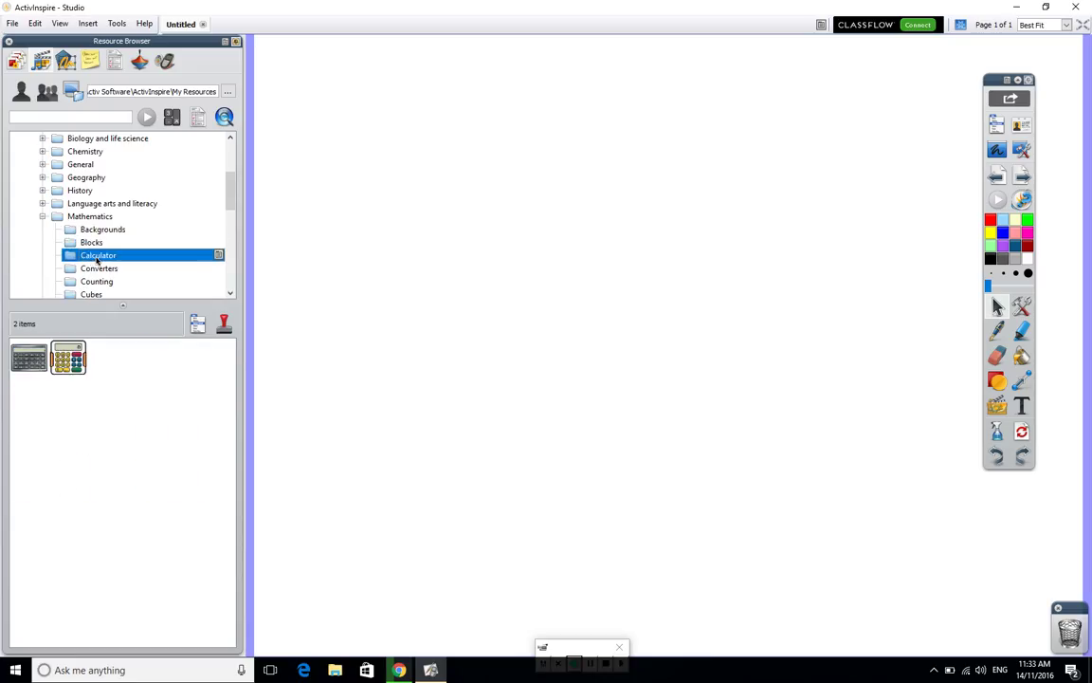
pyautogui.click(95, 281)
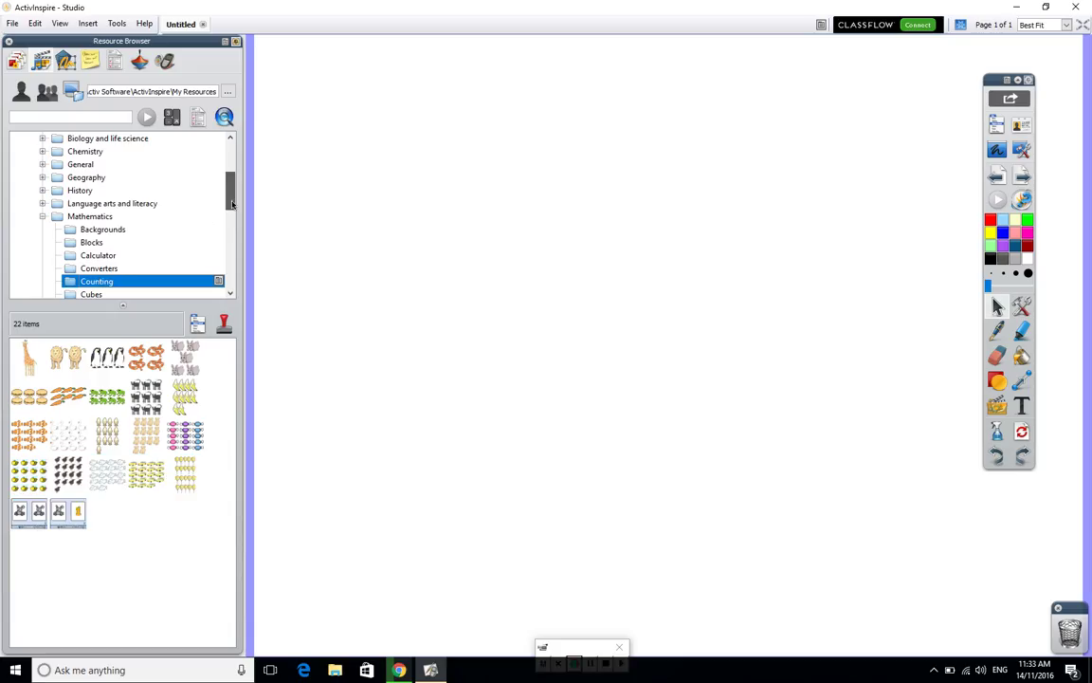
pyautogui.moveTo(230, 204); pyautogui.dragTo(234, 252)
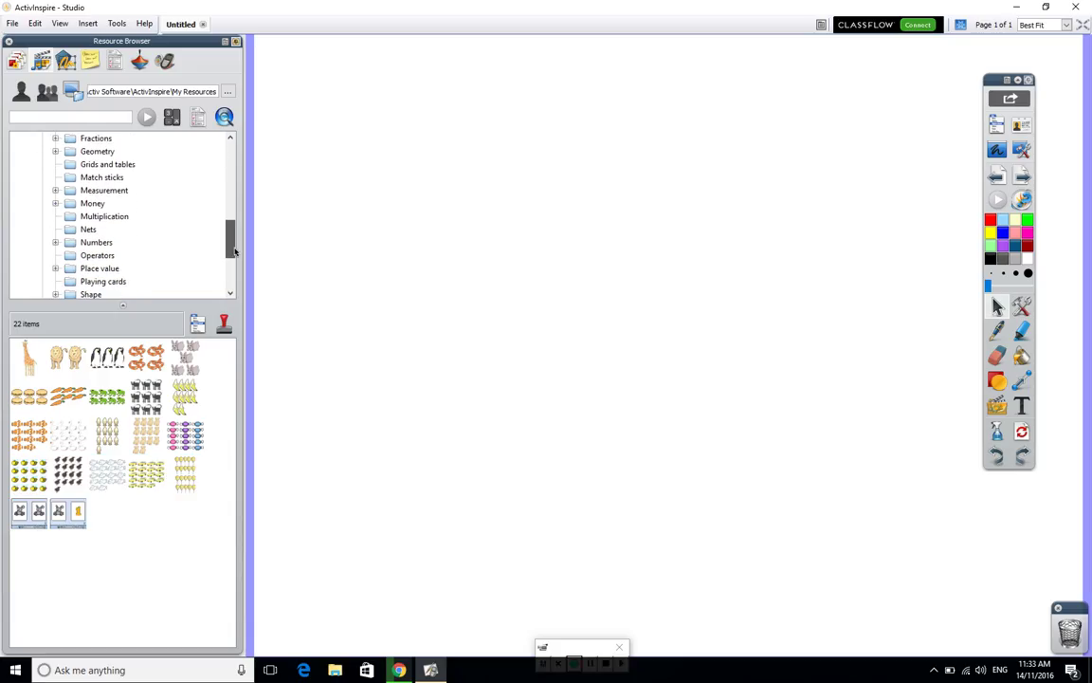
pyautogui.click(100, 269)
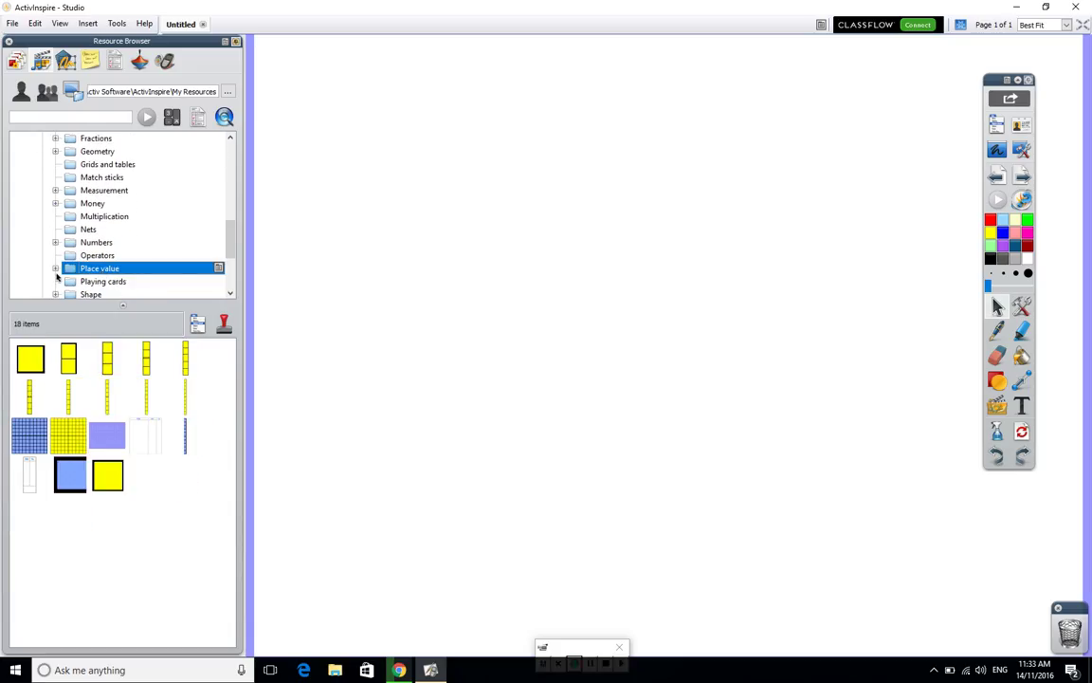
pyautogui.click(55, 268)
pyautogui.click(99, 282)
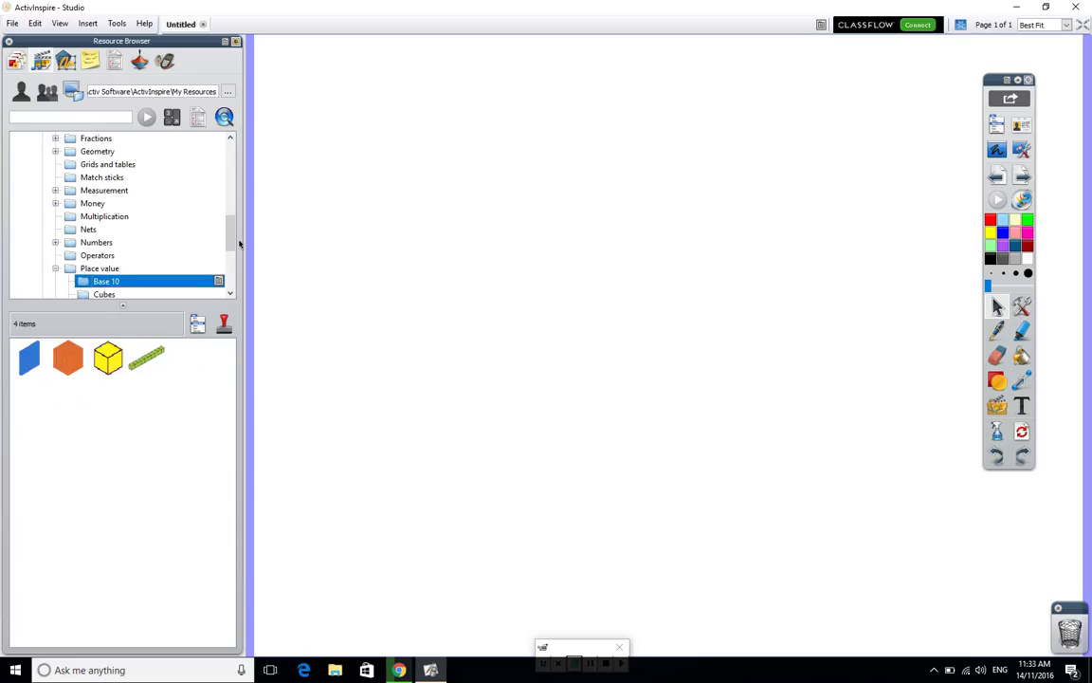
pyautogui.scroll(-2, 208, 213)
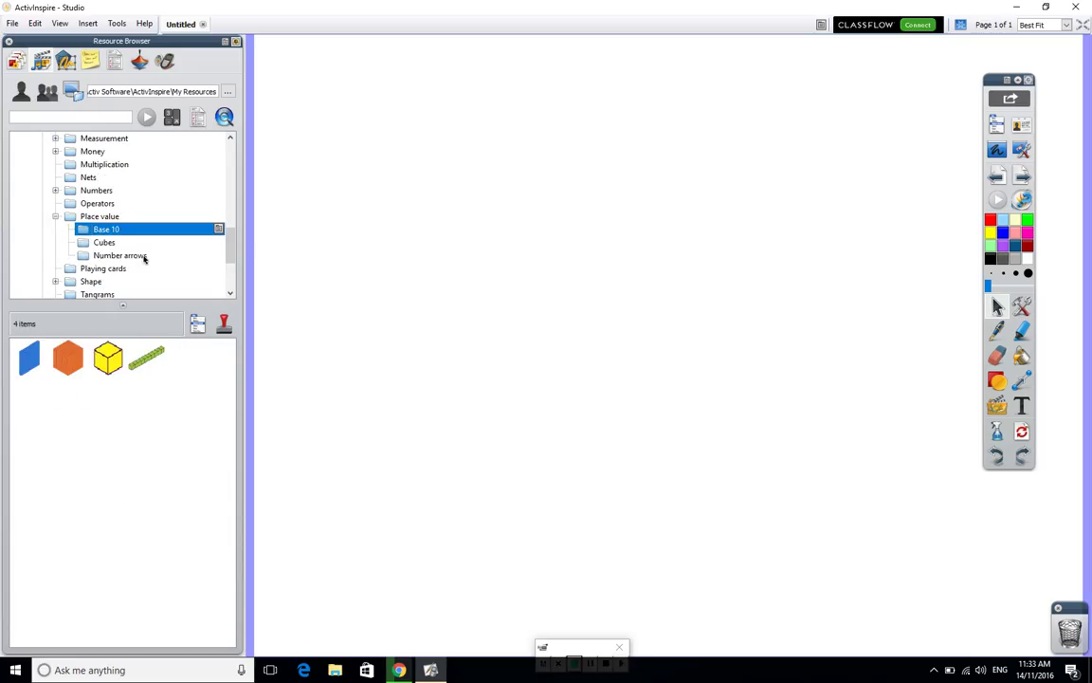
# - Preview Number arrows, Nets and the Time > Analog and Digital clocks, leaving 13 digital items shown
pyautogui.click(120, 256)
pyautogui.click(55, 216)
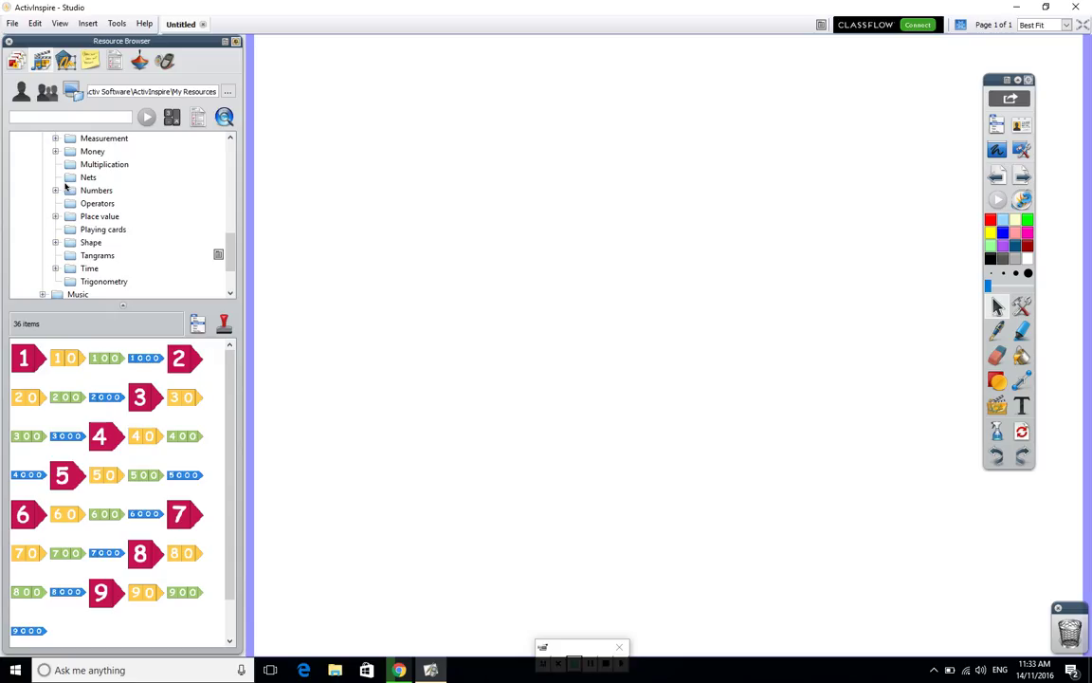
pyautogui.click(67, 176)
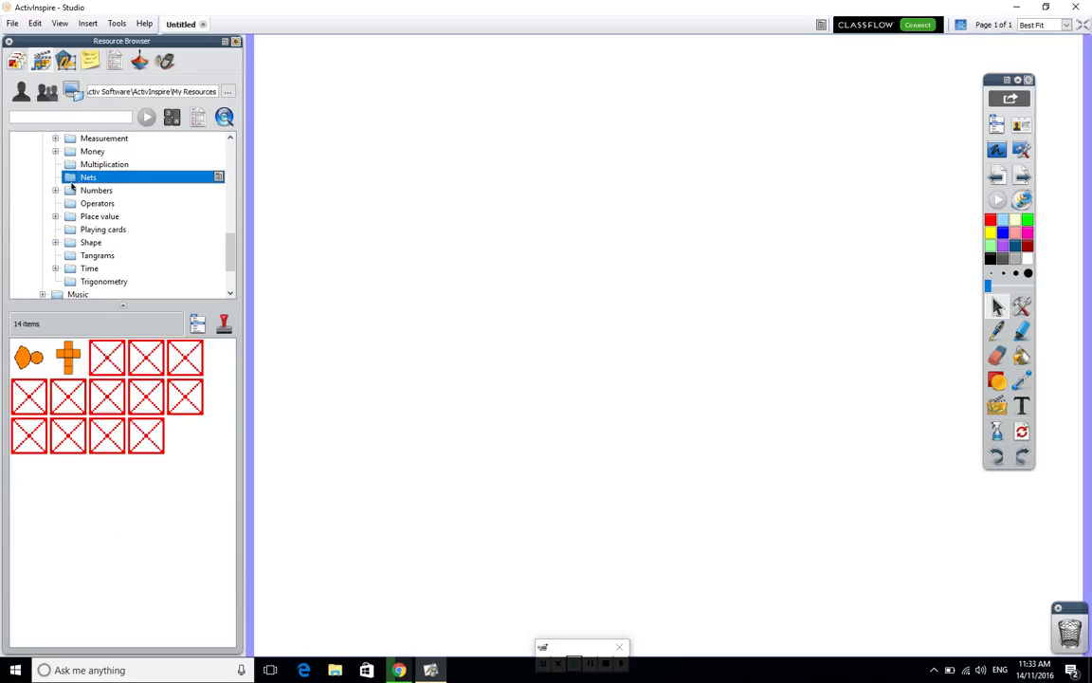
pyautogui.rightClick(231, 256)
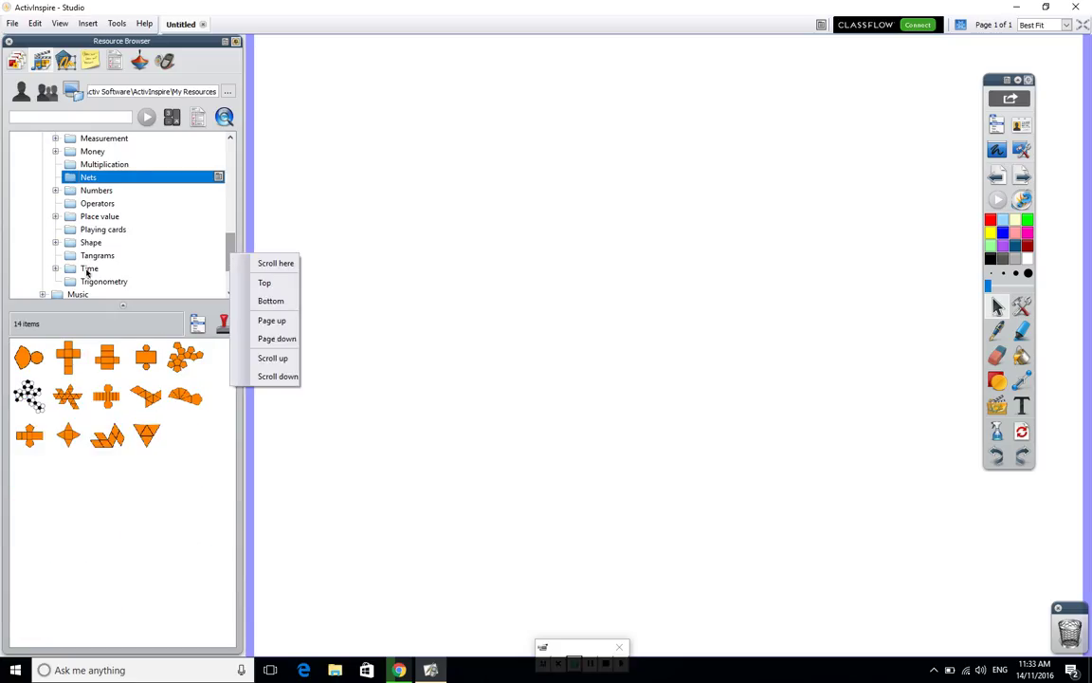
pyautogui.click(55, 269)
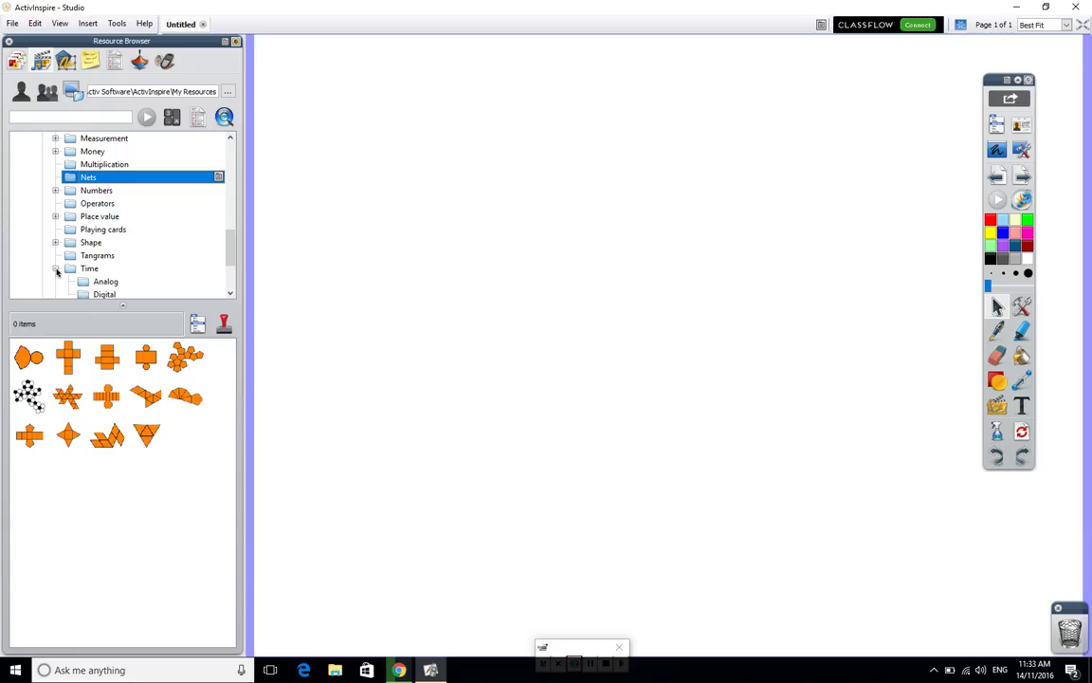
pyautogui.click(104, 283)
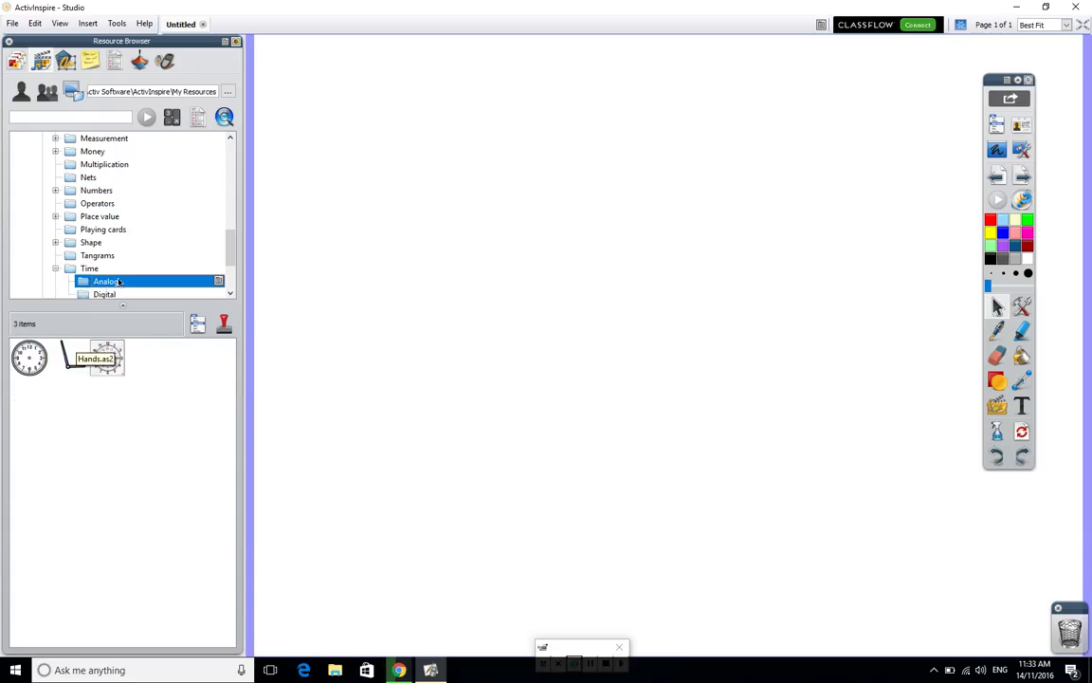
pyautogui.click(106, 295)
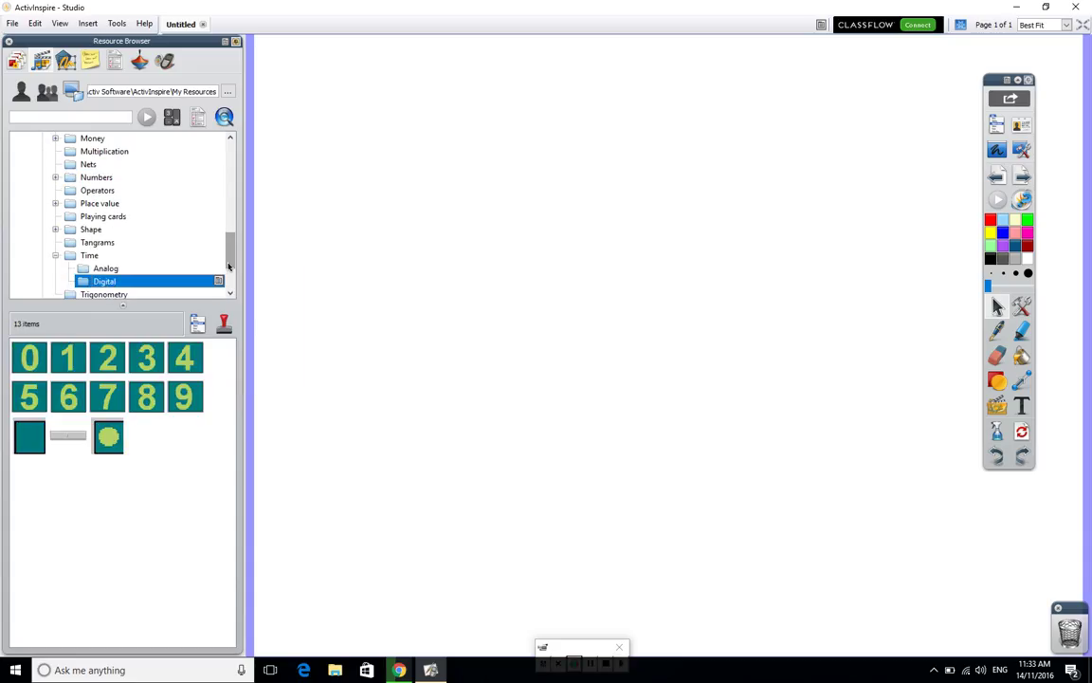
pyautogui.click(55, 256)
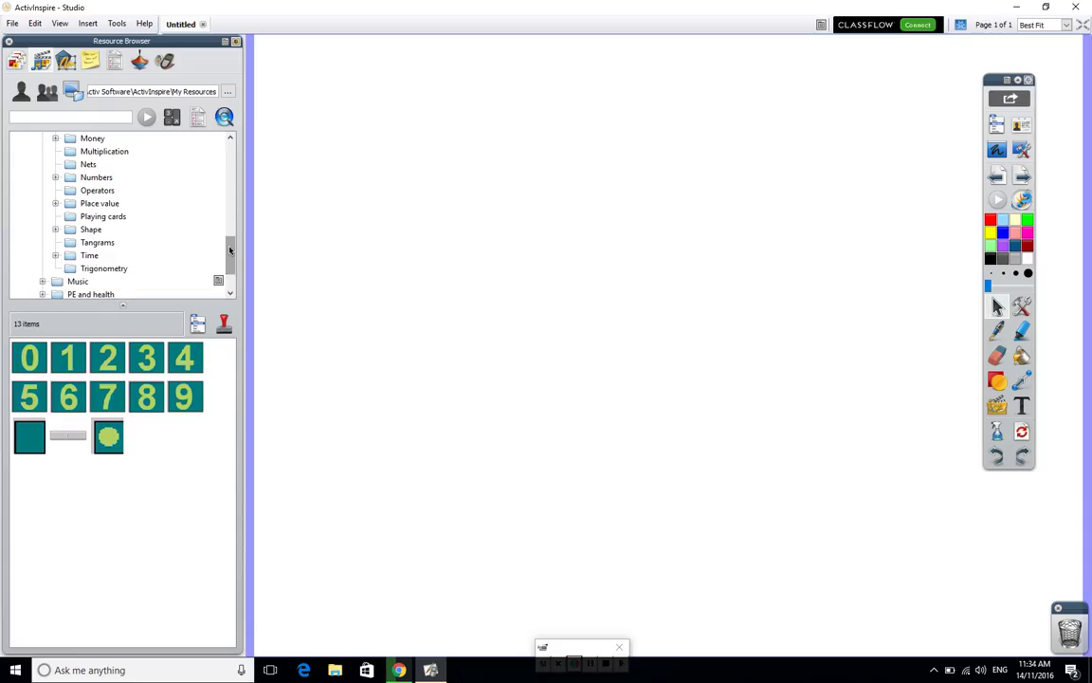
pyautogui.scroll(8, 229, 248)
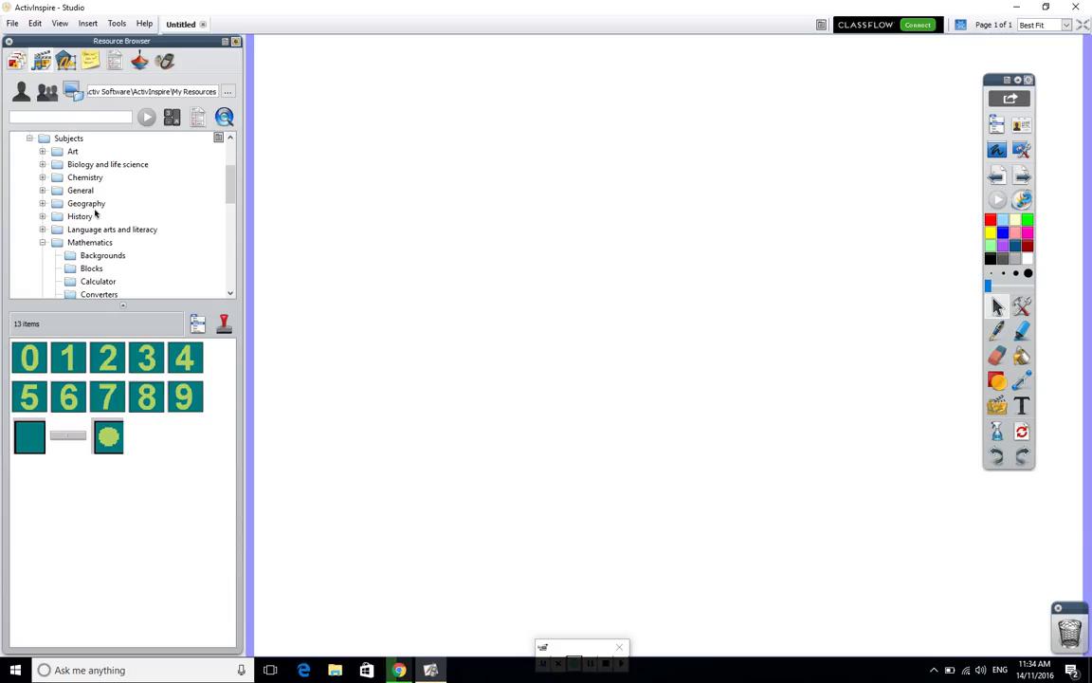
# - Collapse Mathematics and browse General > Animals folders down to the Insects and arachnids clip art
pyautogui.click(42, 243)
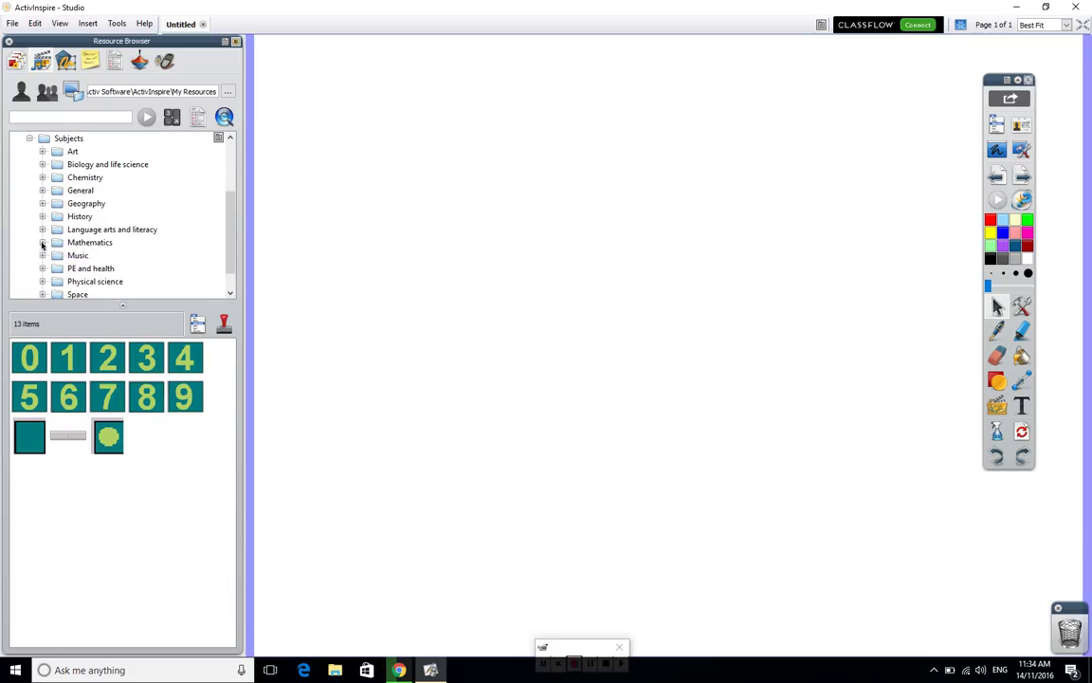
pyautogui.click(43, 191)
pyautogui.click(55, 204)
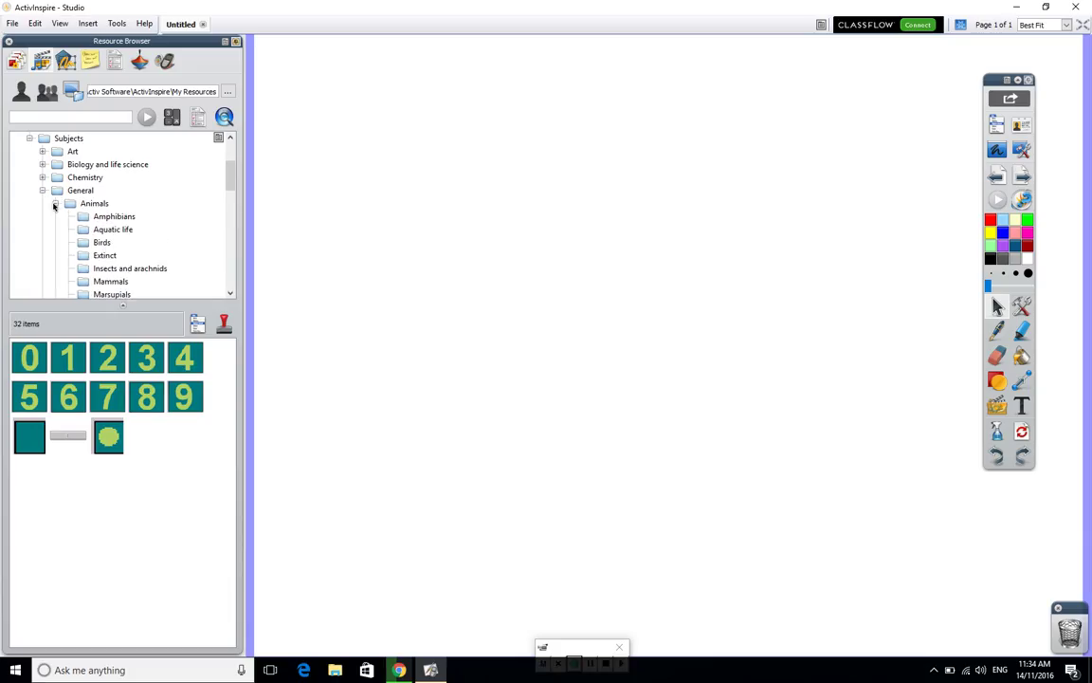
pyautogui.click(88, 217)
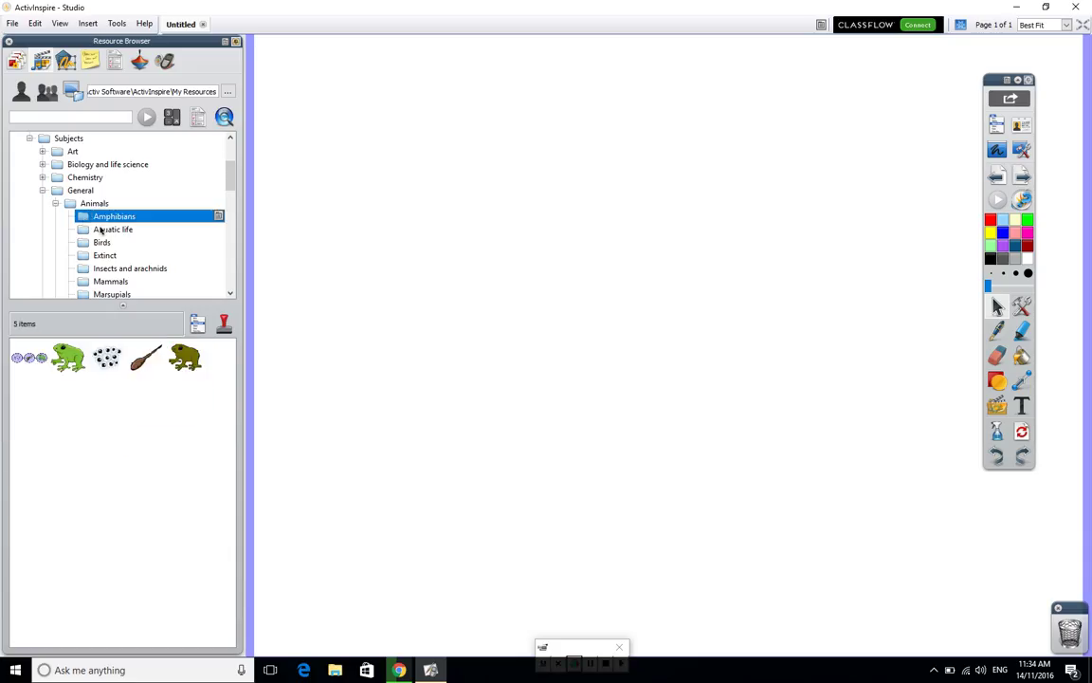
pyautogui.click(100, 231)
pyautogui.click(103, 244)
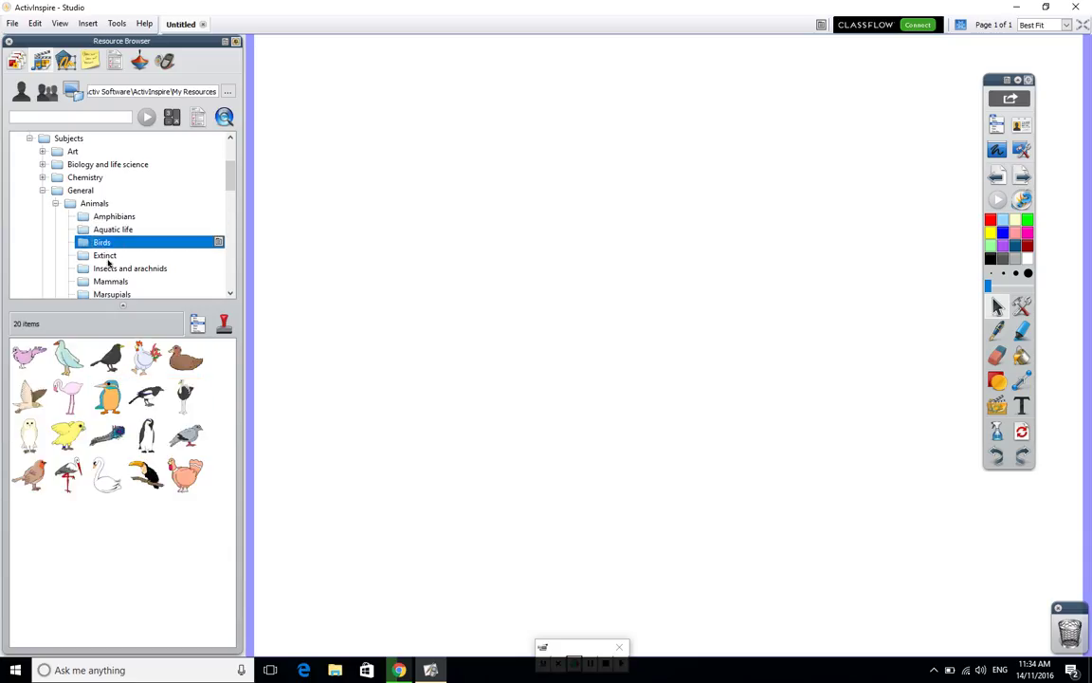
pyautogui.click(105, 256)
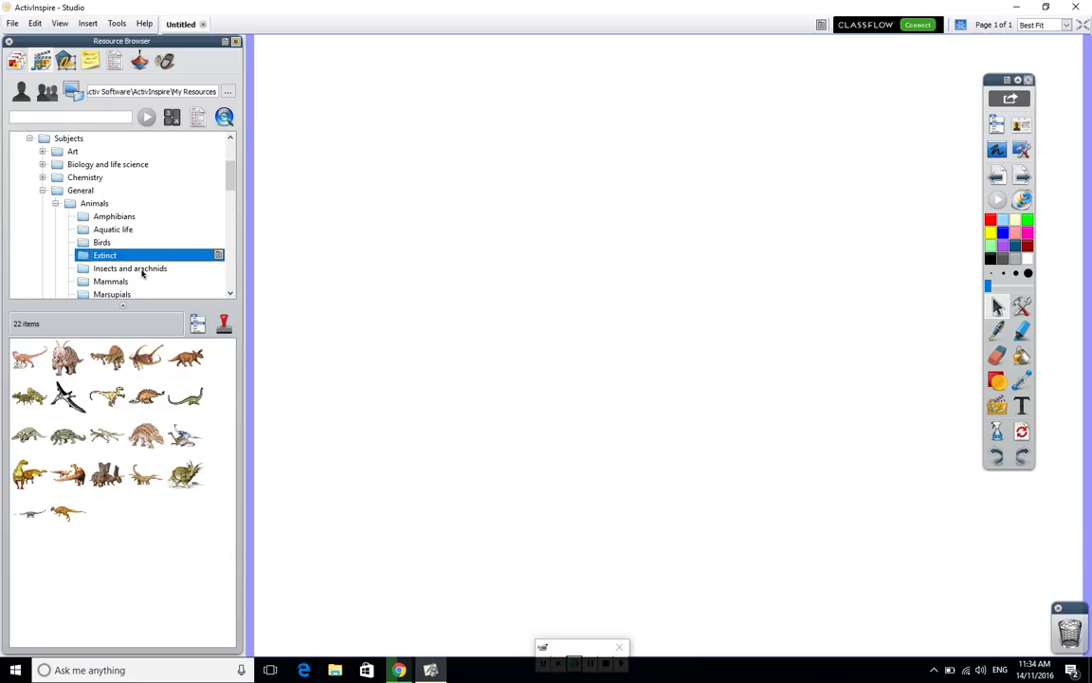
pyautogui.click(133, 269)
# - Place the beetle on the page with the purple butterfly above it, then collapse Animals and General
pyautogui.moveTo(144, 356); pyautogui.dragTo(470, 412)
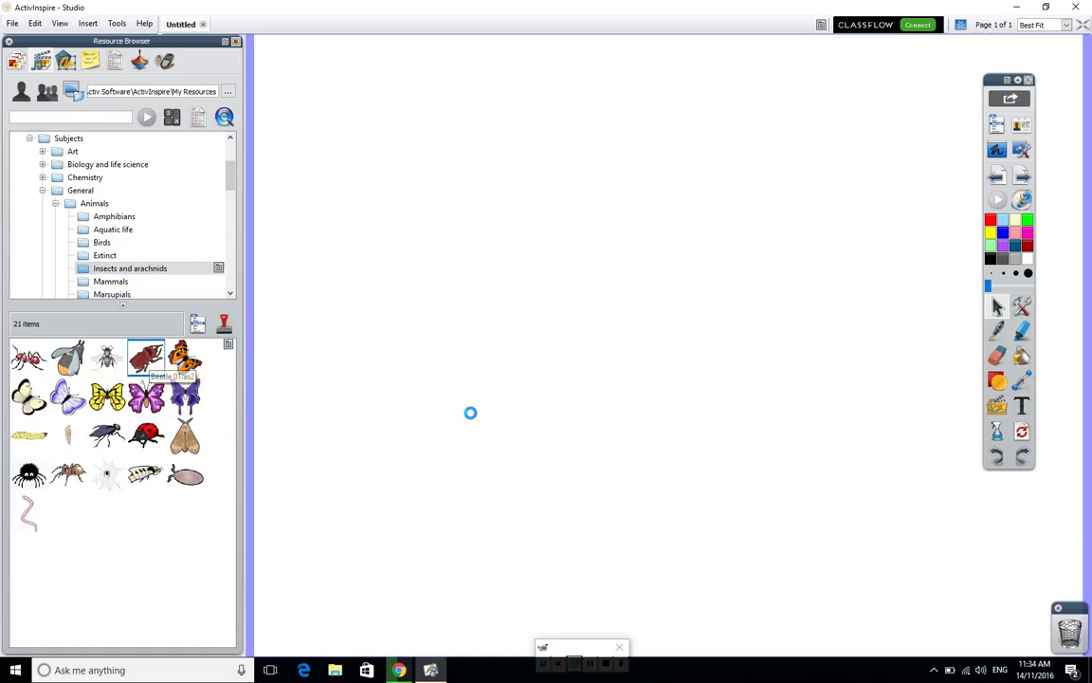
pyautogui.moveTo(185, 396); pyautogui.dragTo(573, 242)
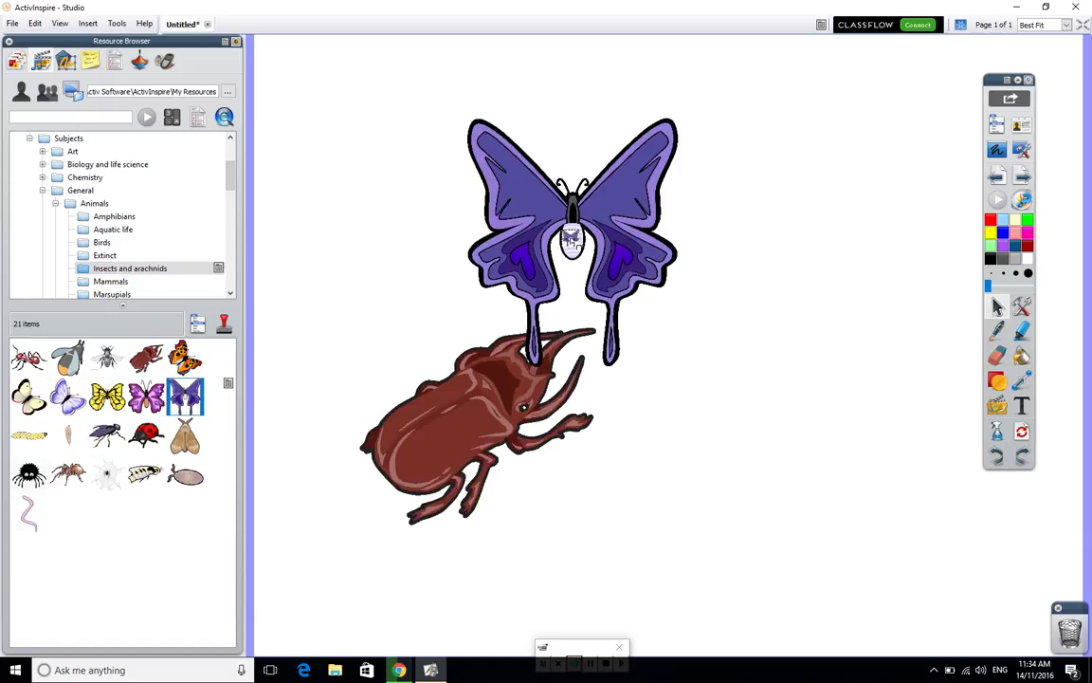
pyautogui.click(55, 204)
pyautogui.click(41, 191)
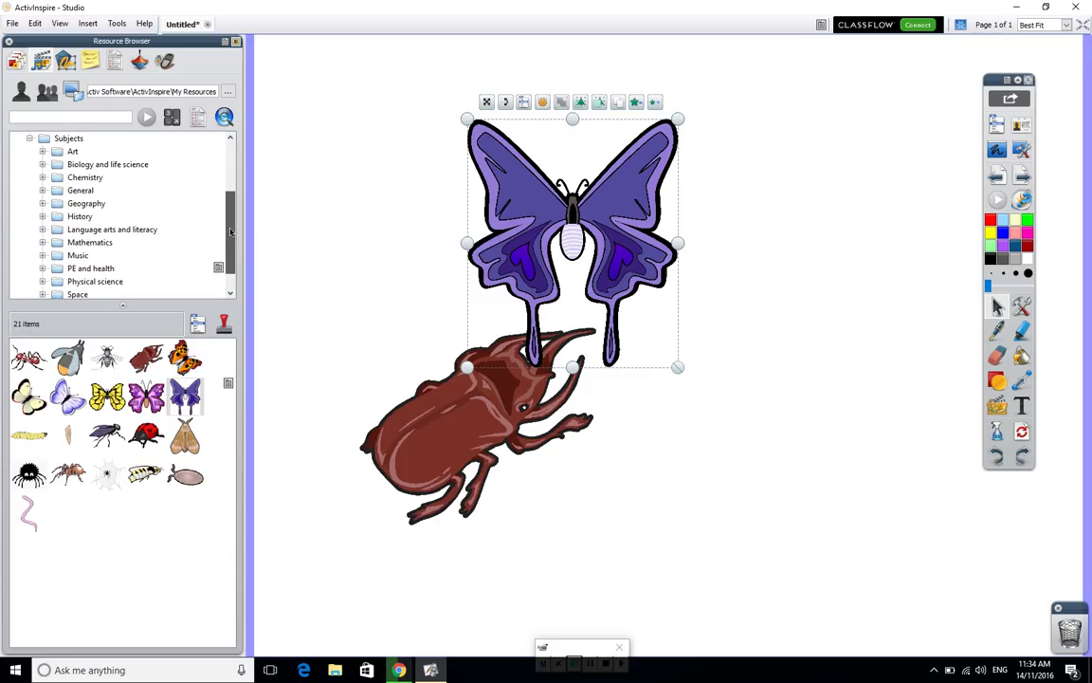
pyautogui.moveTo(231, 222)
pyautogui.mouseDown()
pyautogui.moveTo(232, 178)
pyautogui.moveTo(232, 238)
pyautogui.mouseUp()
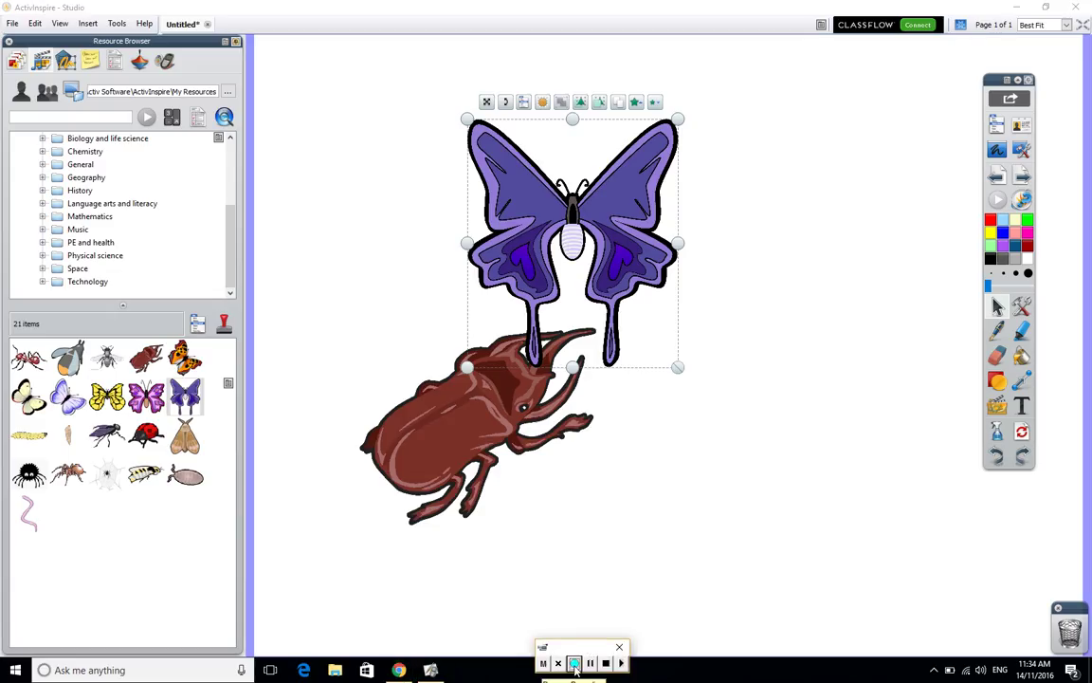
# - Open File Explorer on the Downloads folder containing Subjects.as3a
pyautogui.click(336, 670)
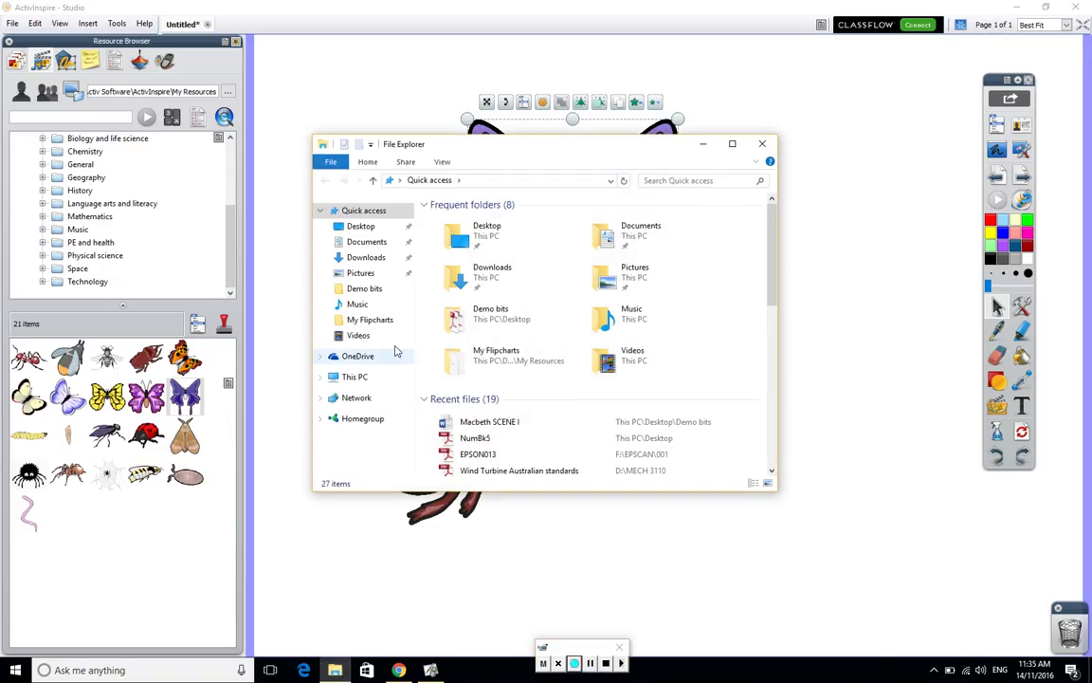
pyautogui.click(378, 259)
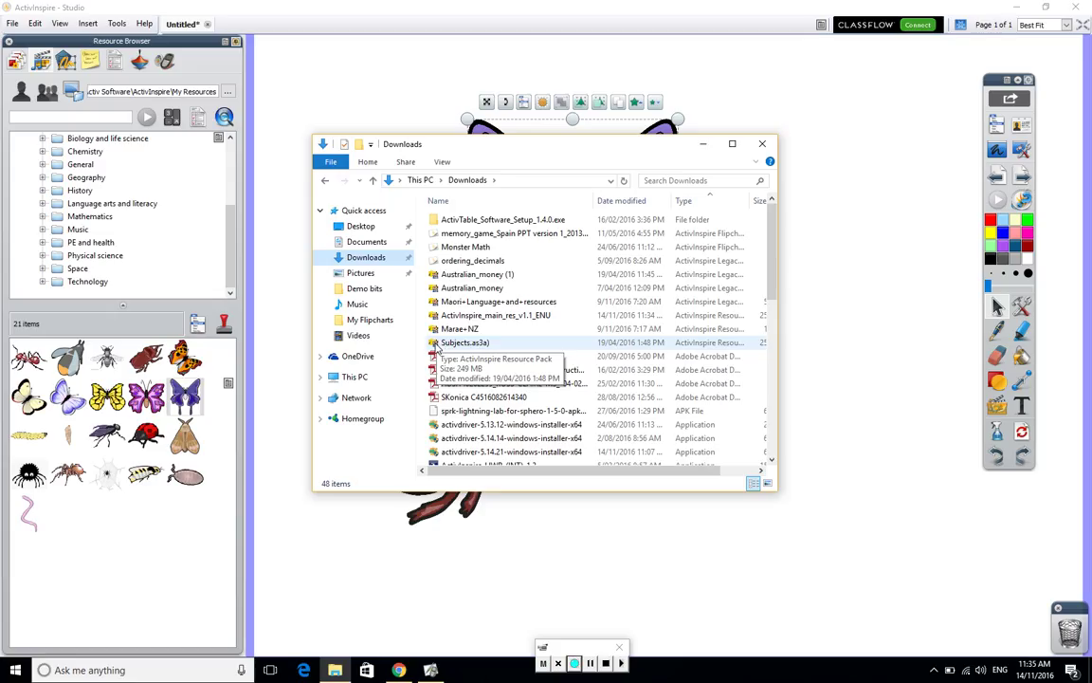
# - Import Subjects.as3a into Shared Resources, choosing No to All to keep existing files
pyautogui.doubleClick(436, 344)
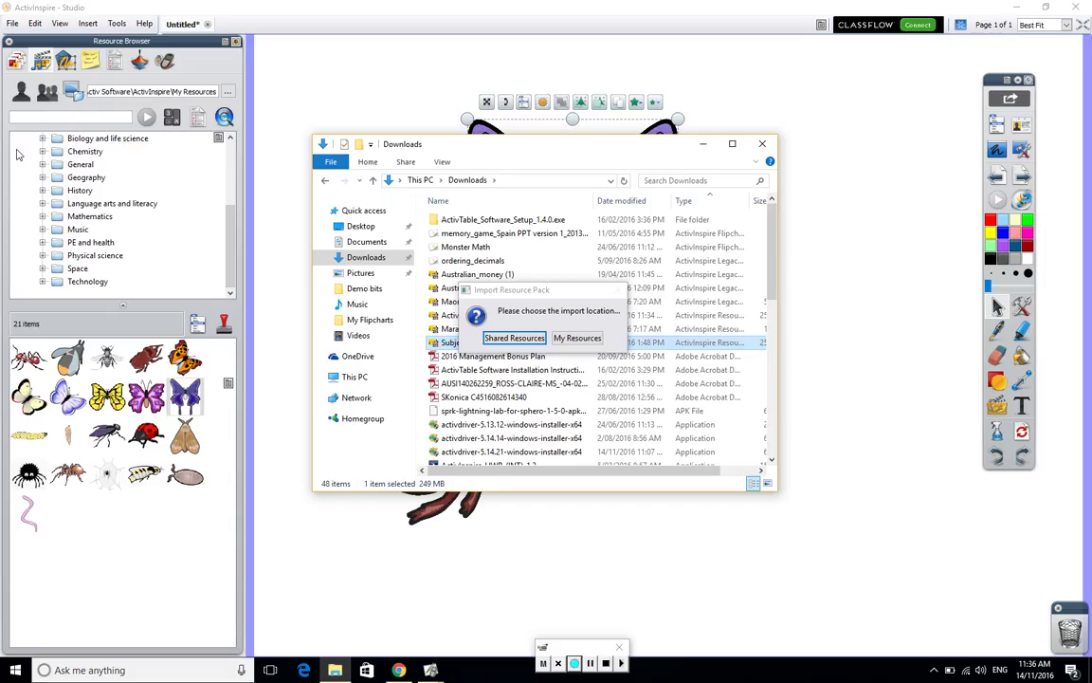
pyautogui.click(515, 338)
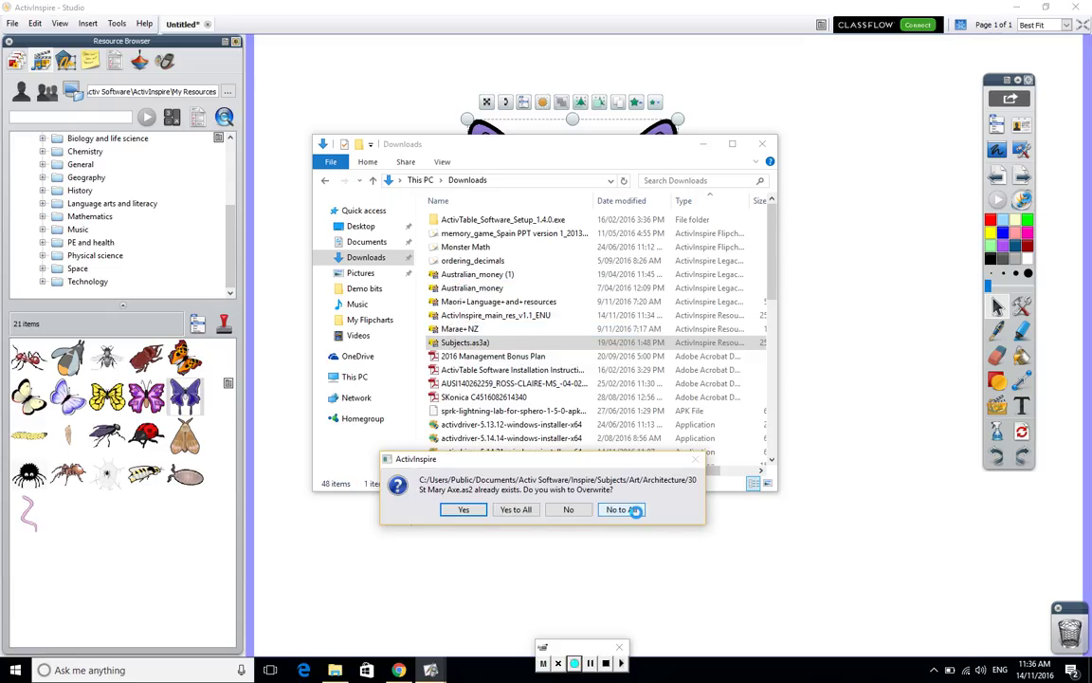
pyautogui.click(618, 510)
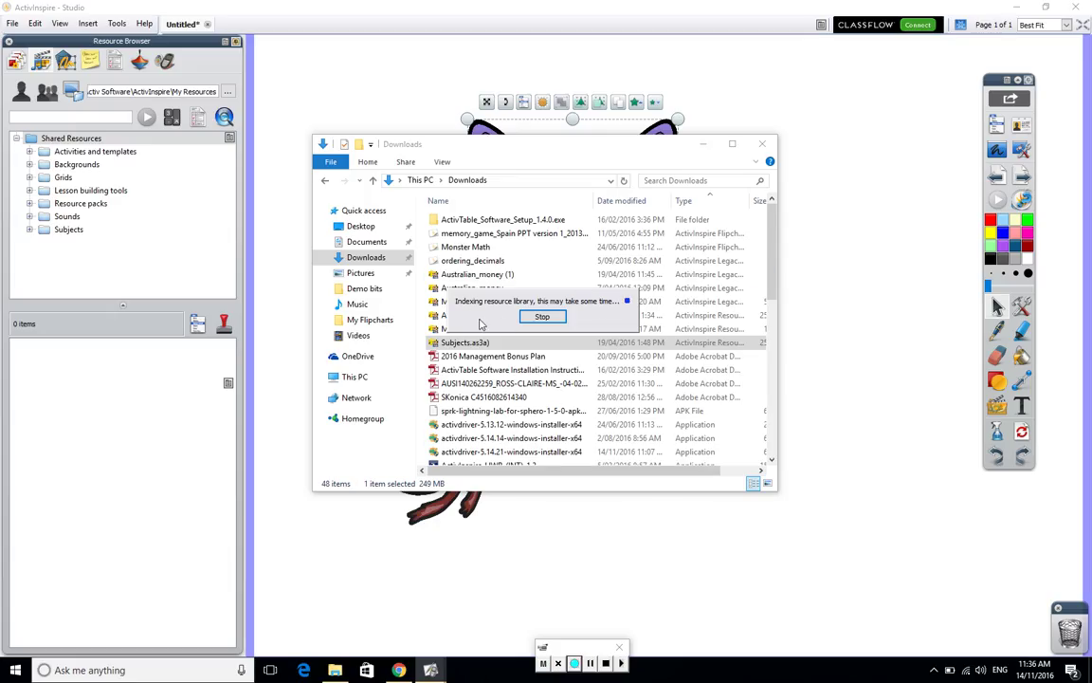
# - Close Explorer, stop indexing, and search resources for 'dog', dismissing the indexing prompt twice
pyautogui.click(764, 146)
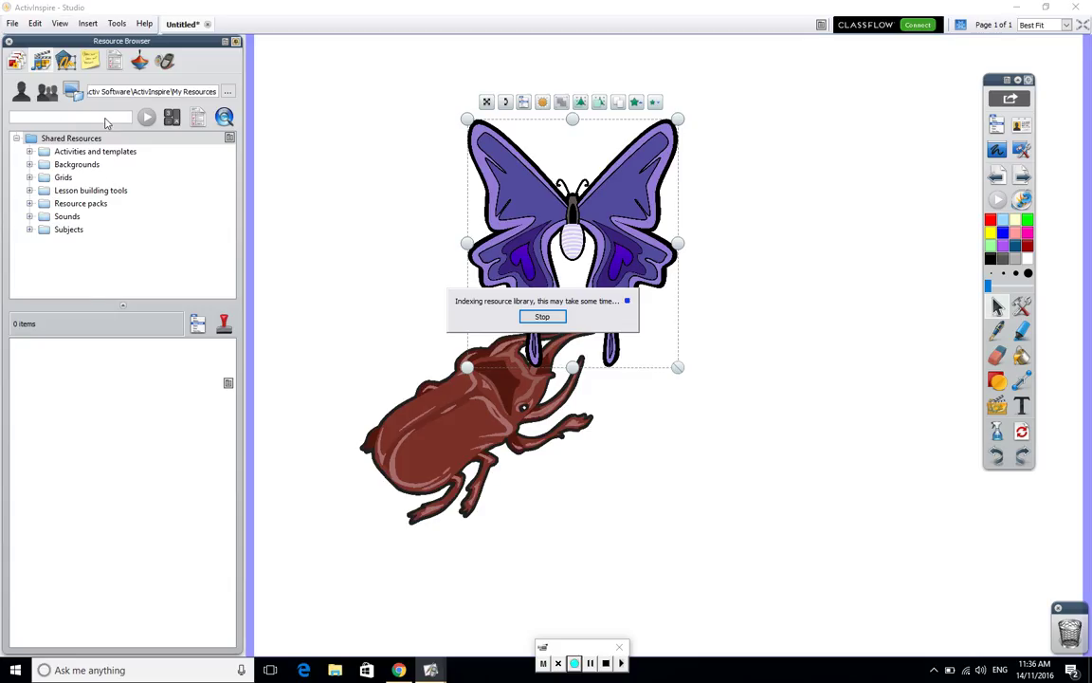
pyautogui.click(561, 318)
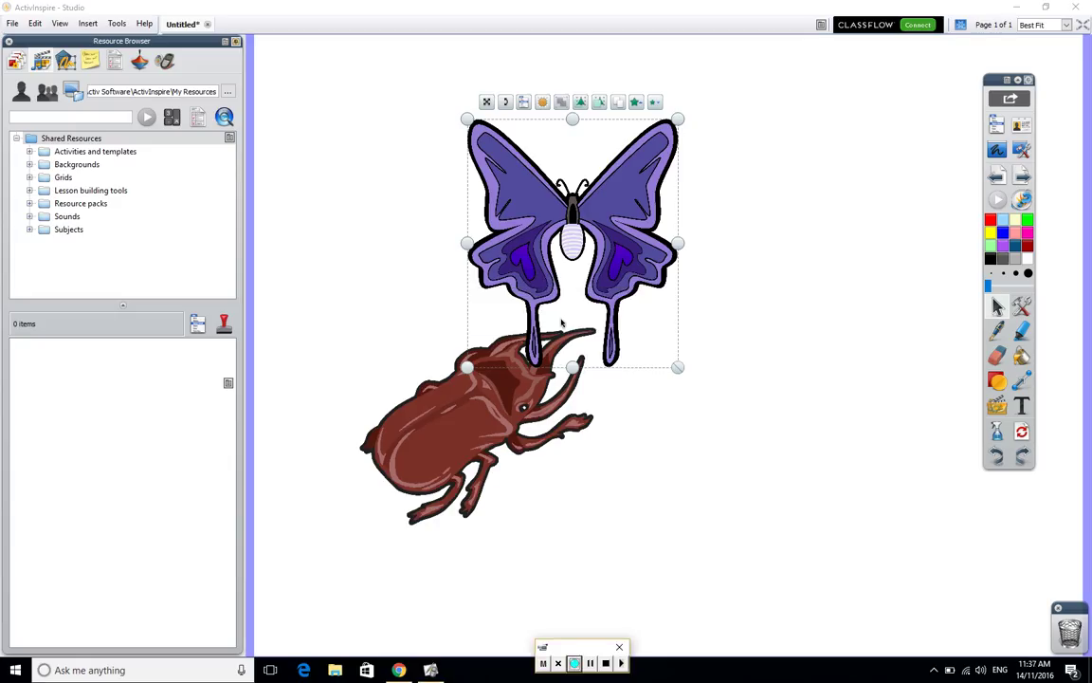
pyautogui.click(81, 115)
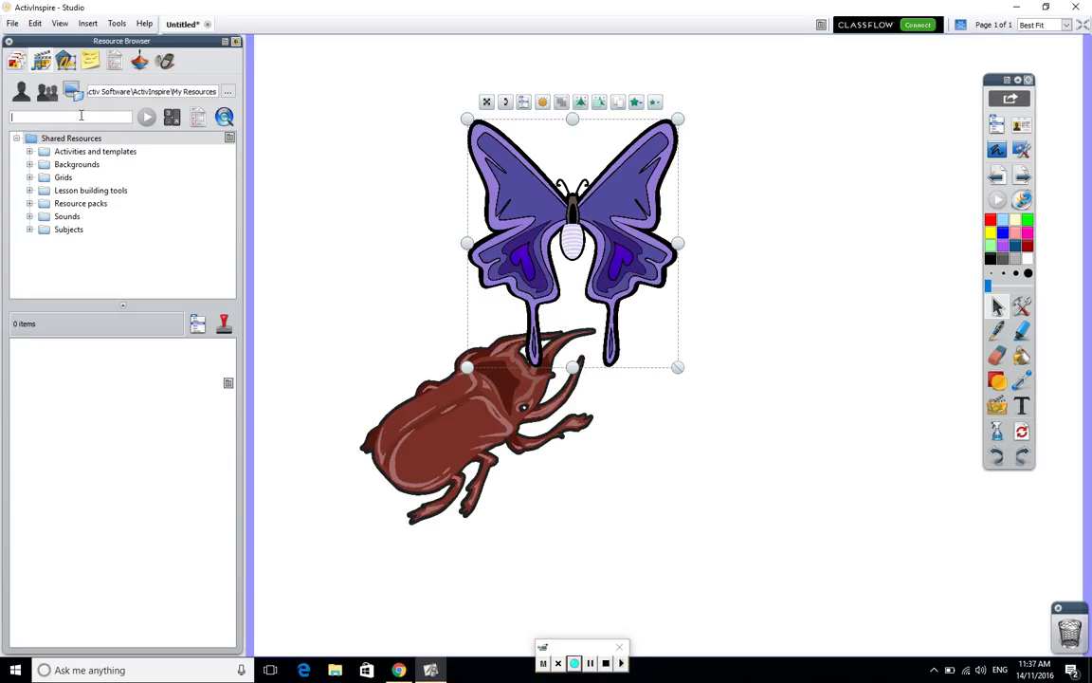
pyautogui.write('dog')
pyautogui.click(146, 116)
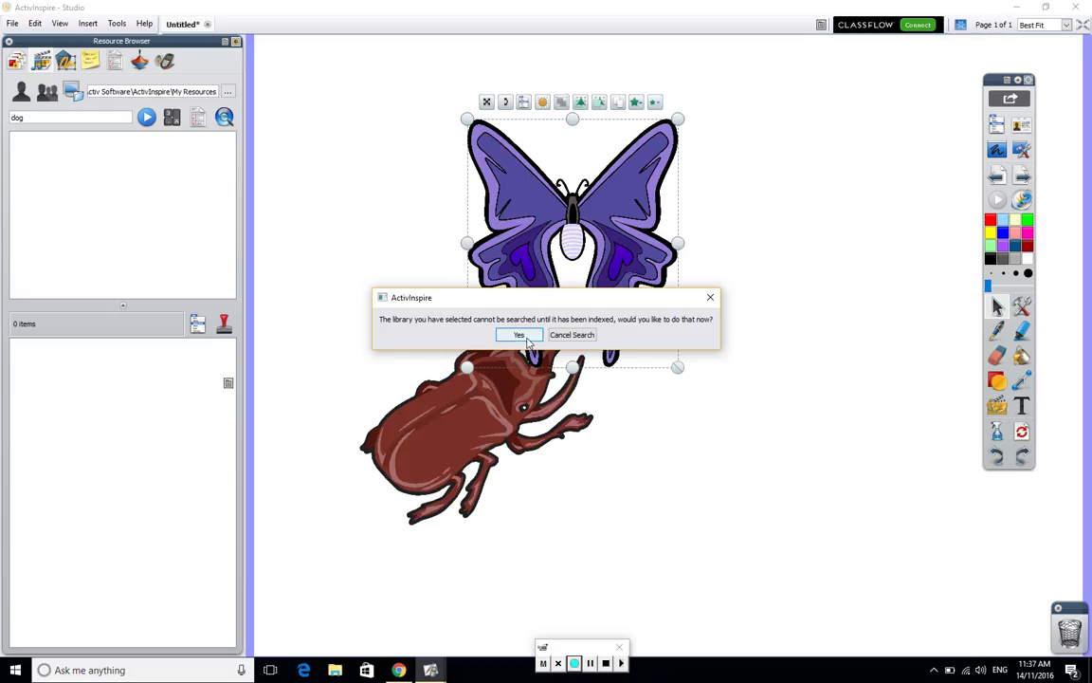
pyautogui.click(712, 300)
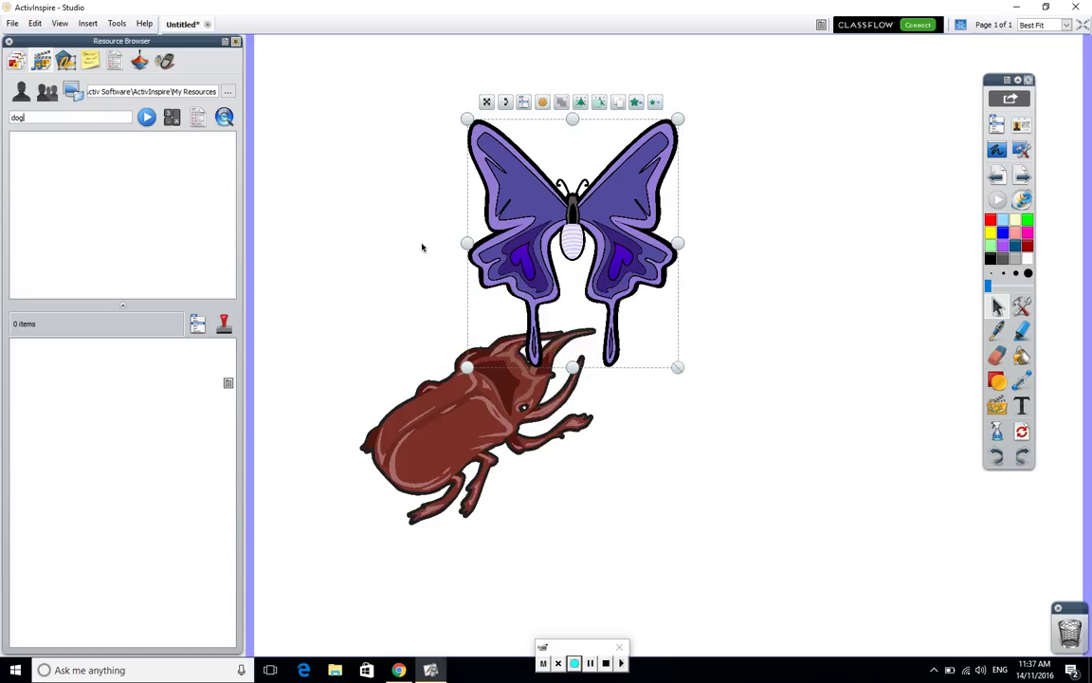
pyautogui.click(147, 117)
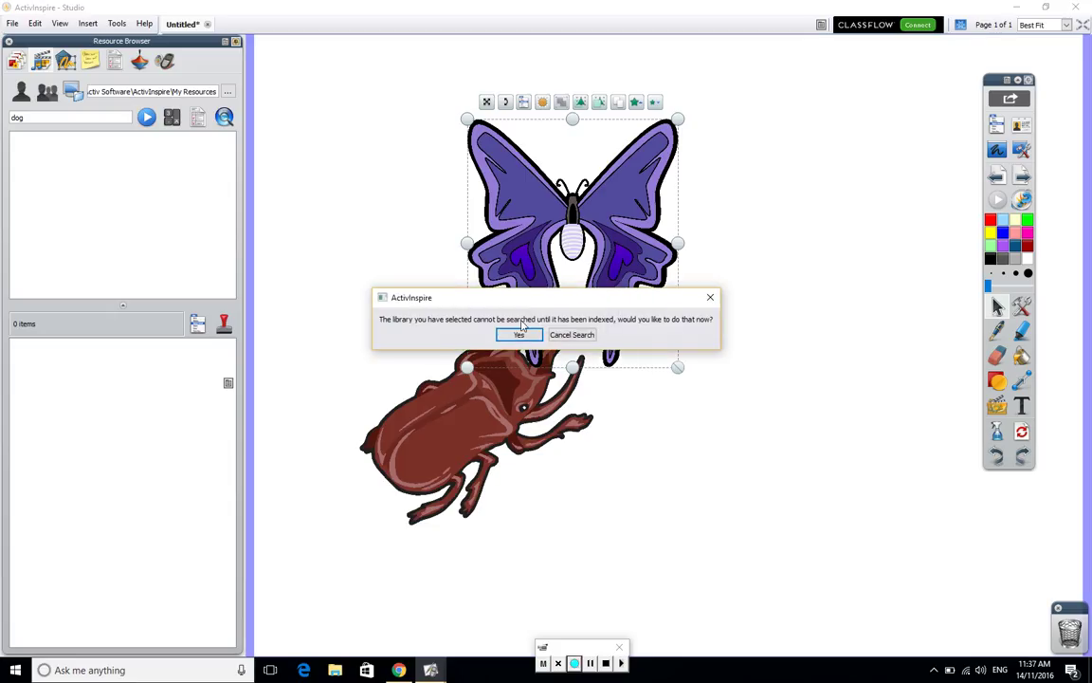
pyautogui.click(712, 300)
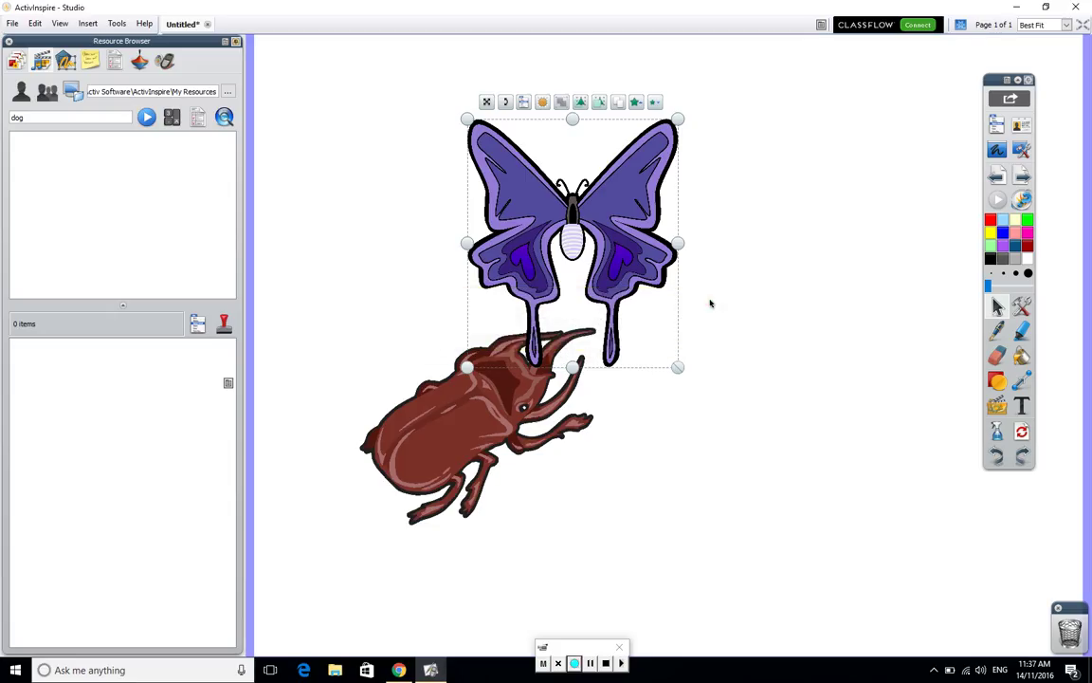
pyautogui.click(1019, 7)
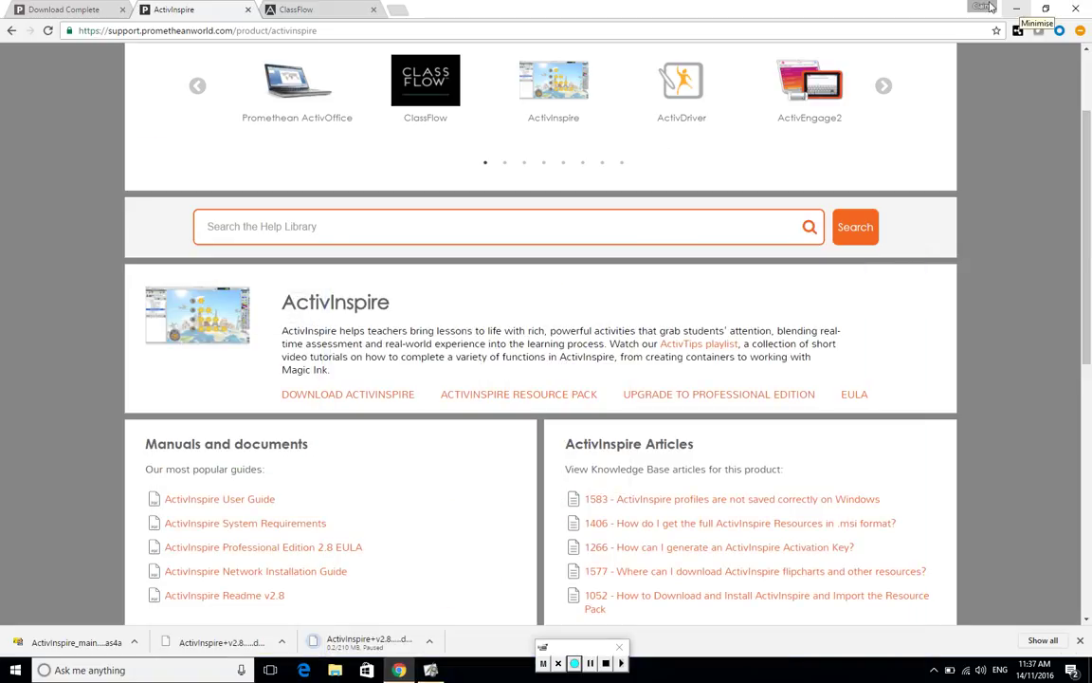
pyautogui.click(666, 86)
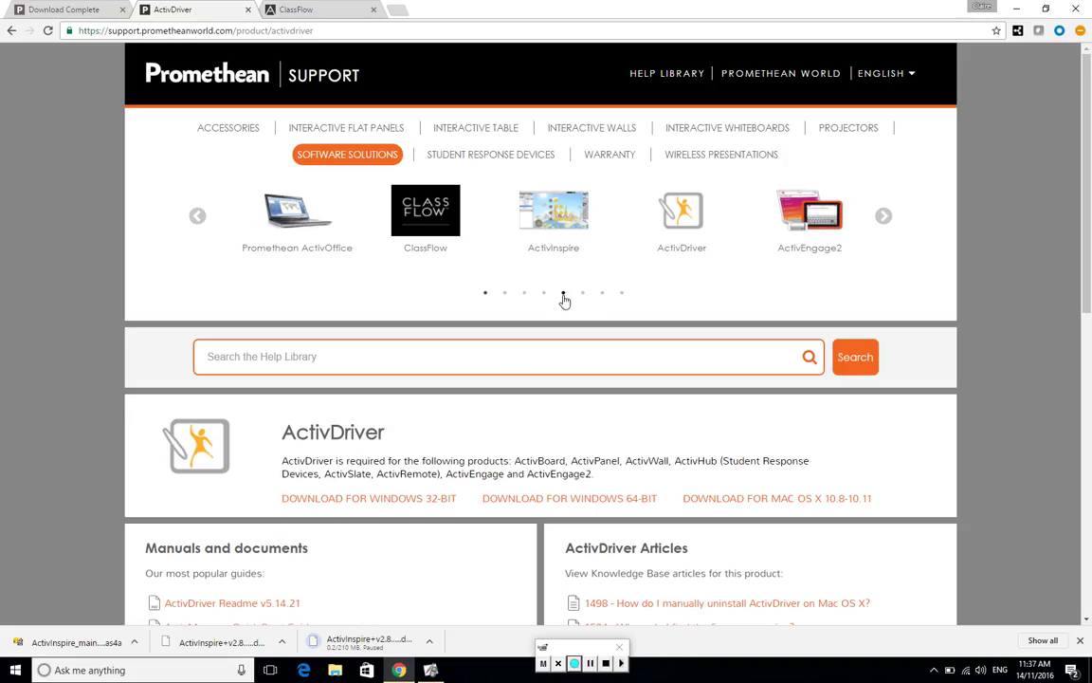
pyautogui.click(562, 208)
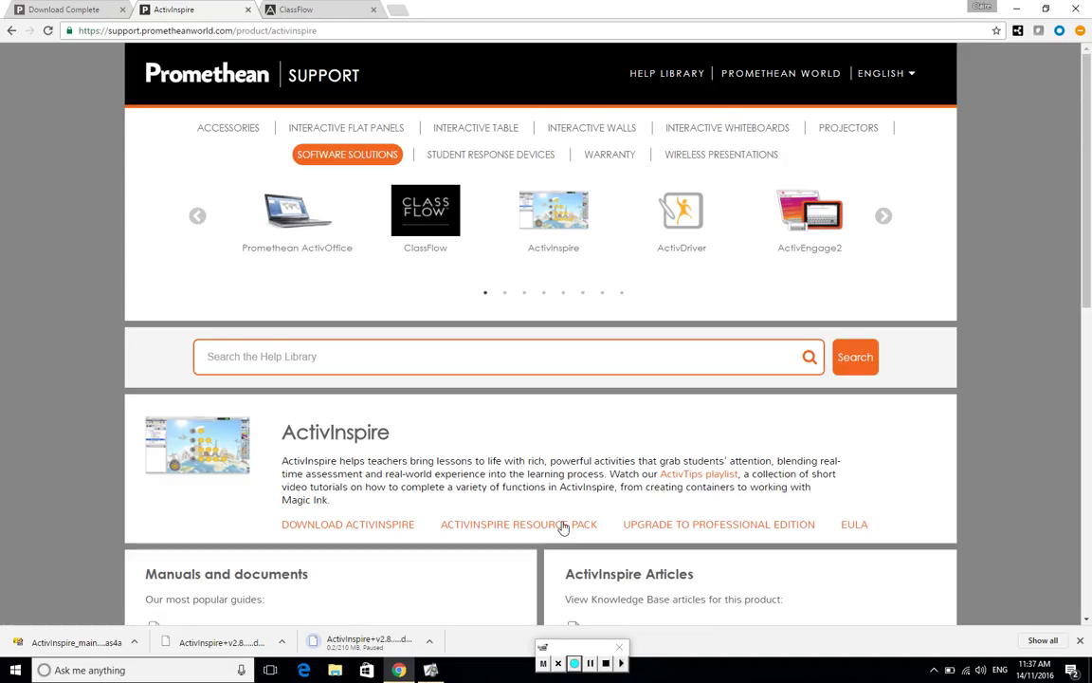
pyautogui.click(434, 670)
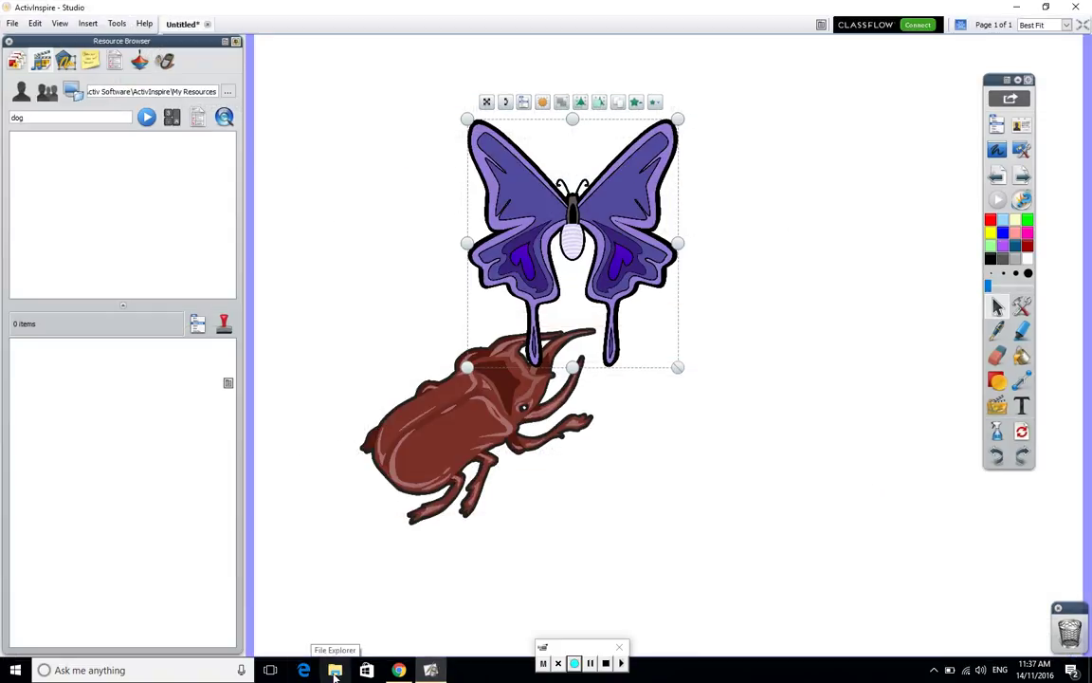
# - Show the Shared Resources folder tree and select the Shared Resources folder
pyautogui.click(42, 90)
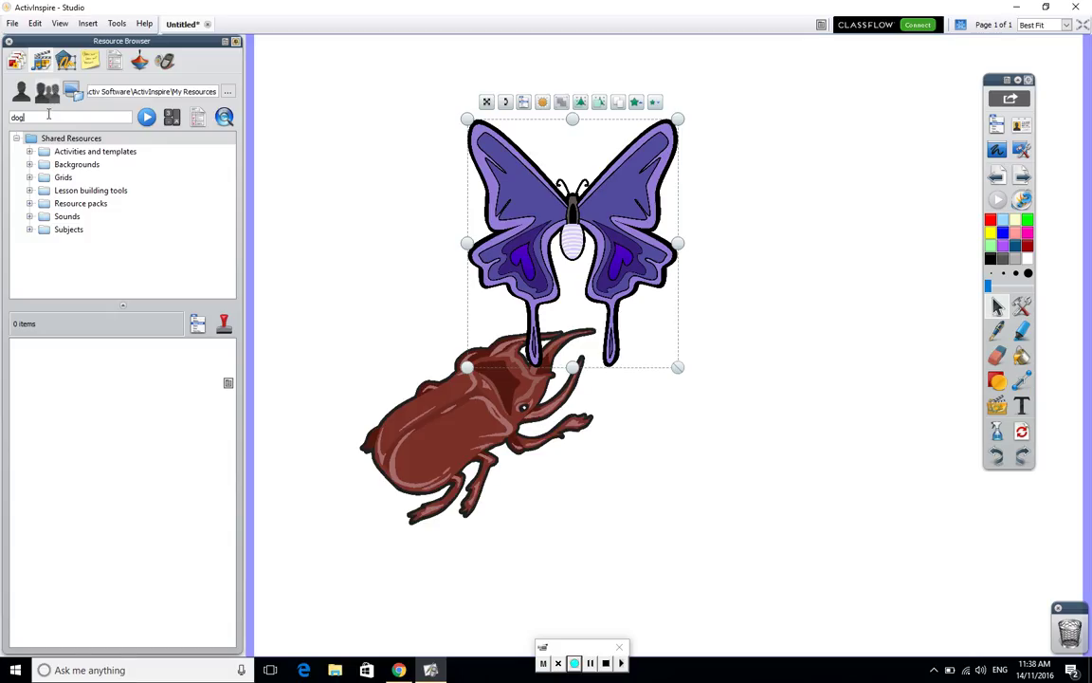
pyautogui.click(54, 154)
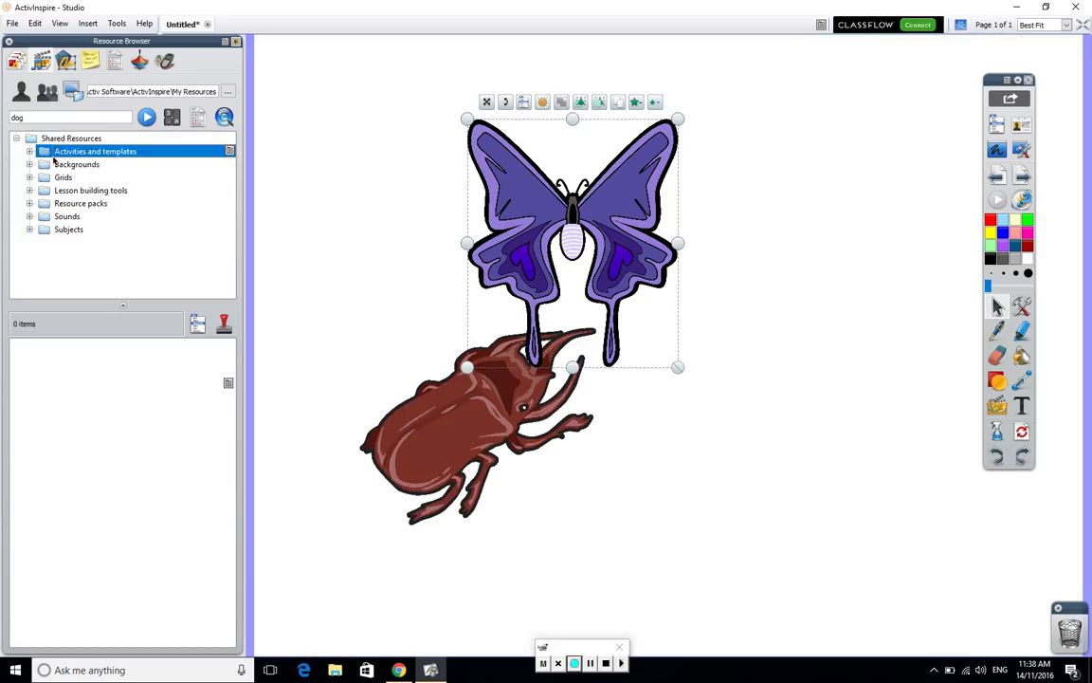
pyautogui.click(57, 144)
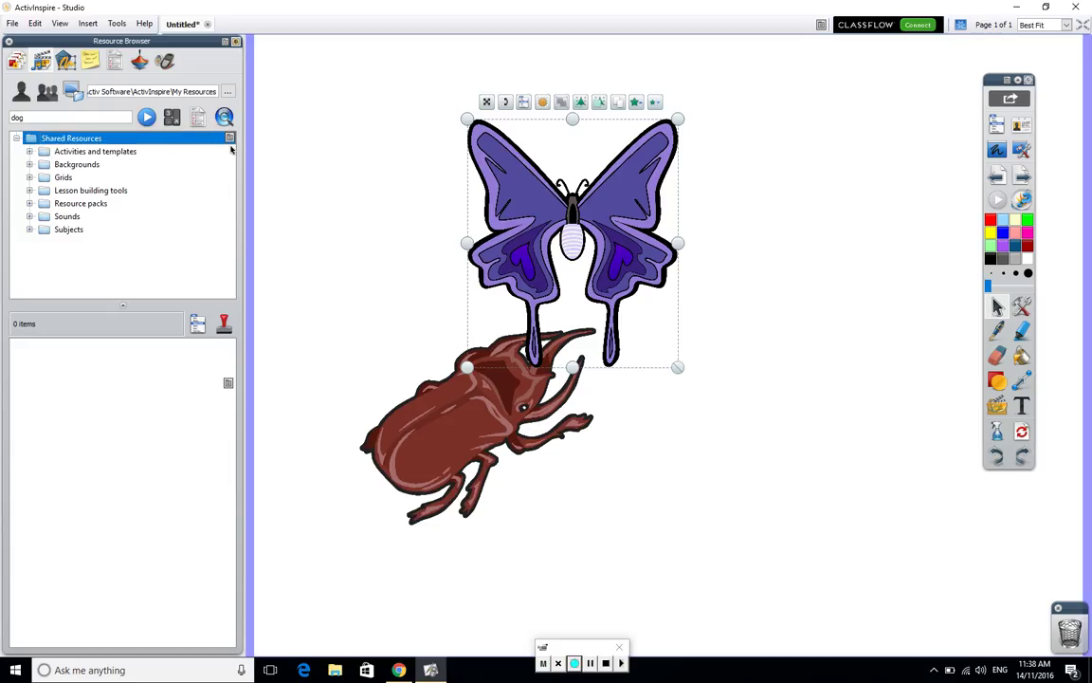
# - Start Import Resource Pack Here on Shared Resources, browse to Downloads, then cancel
pyautogui.click(230, 139)
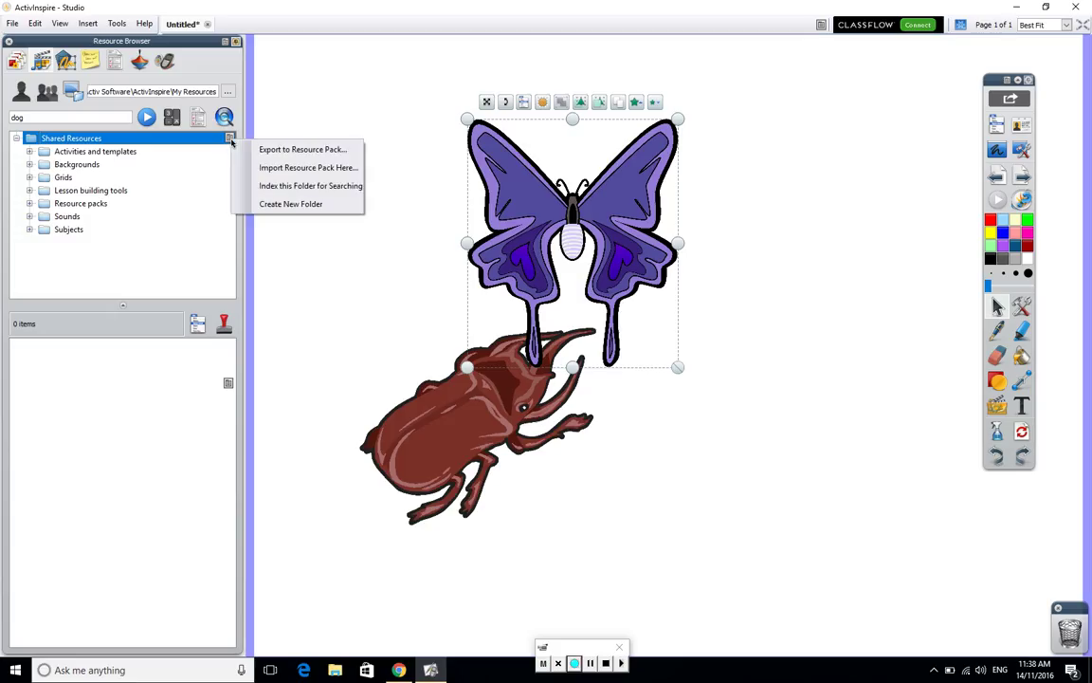
pyautogui.click(273, 170)
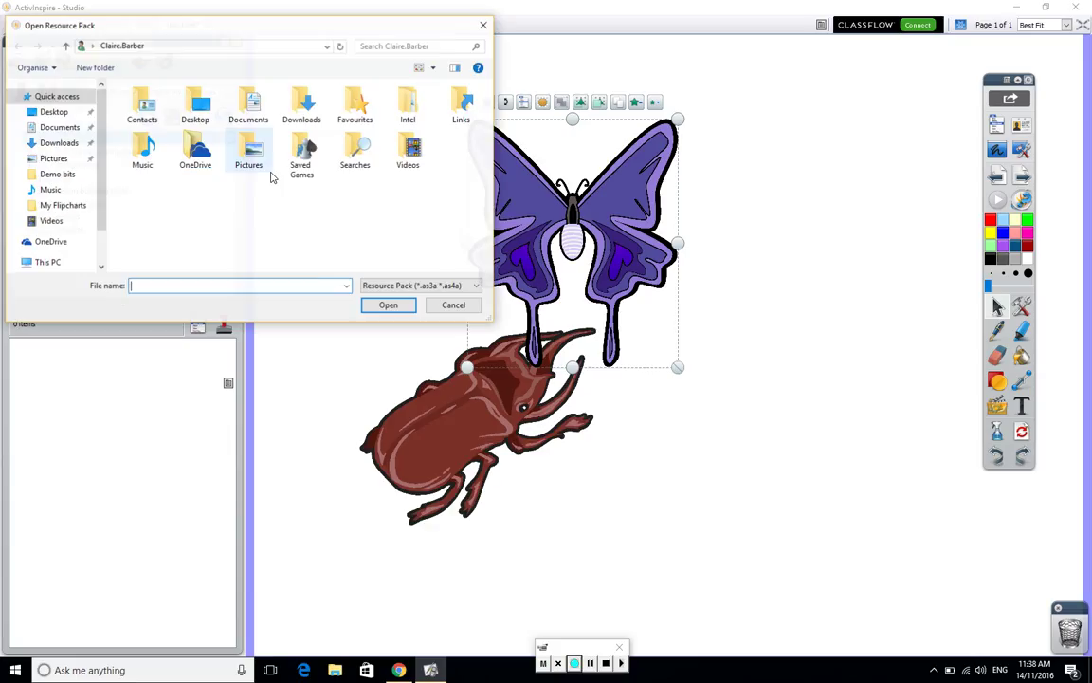
pyautogui.click(67, 142)
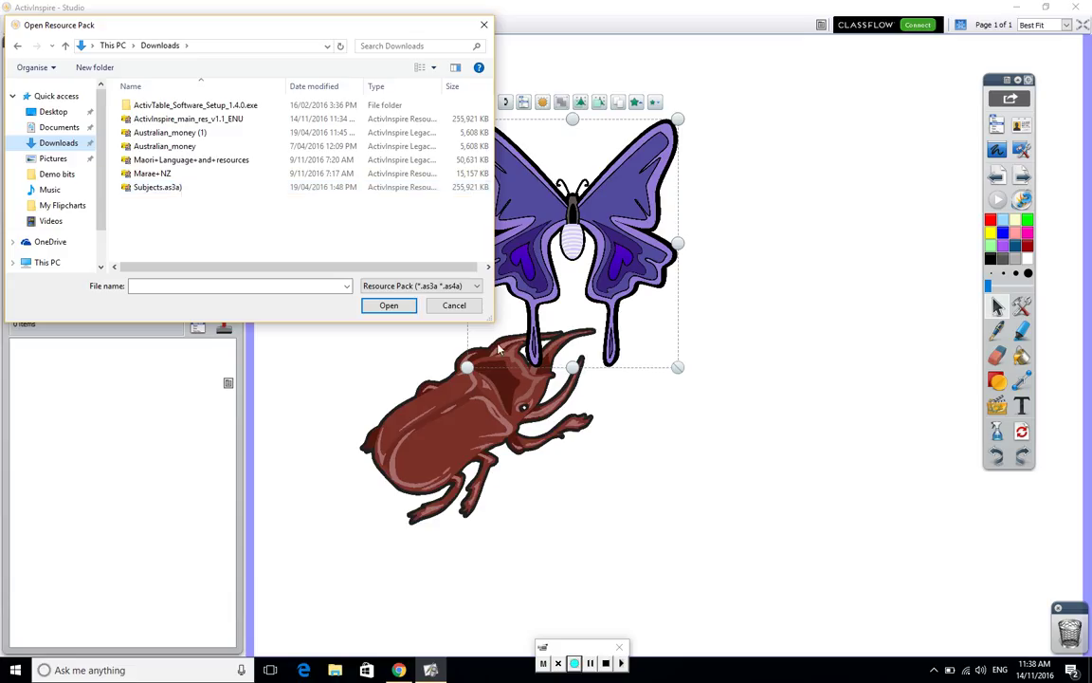
pyautogui.click(437, 306)
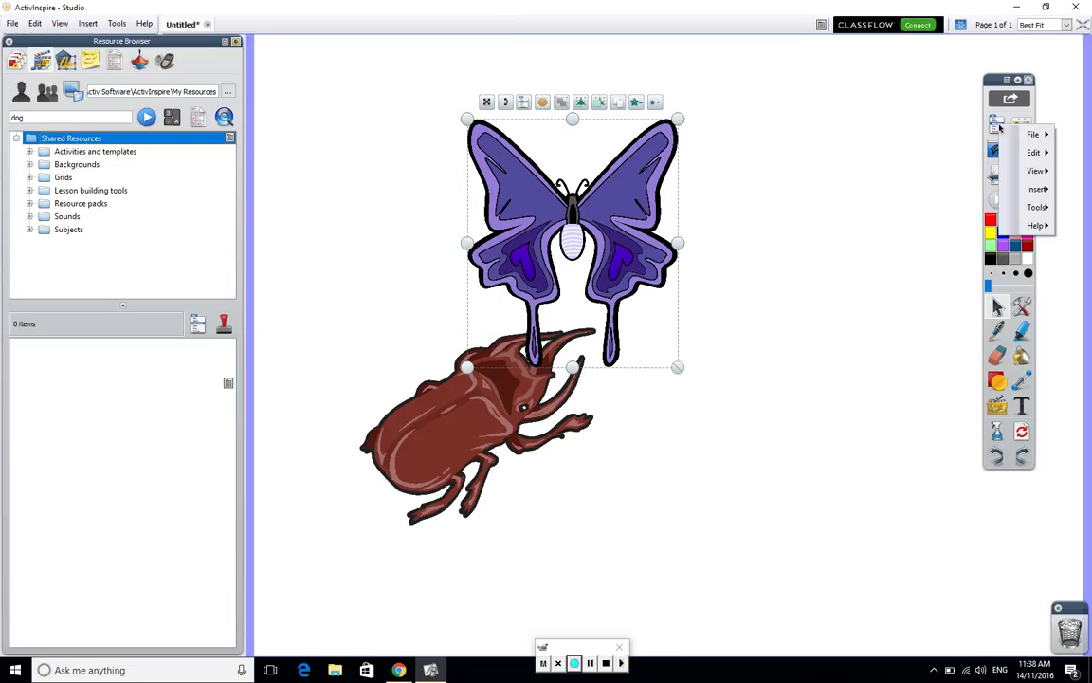
pyautogui.click(999, 128)
pyautogui.moveTo(1032, 134)
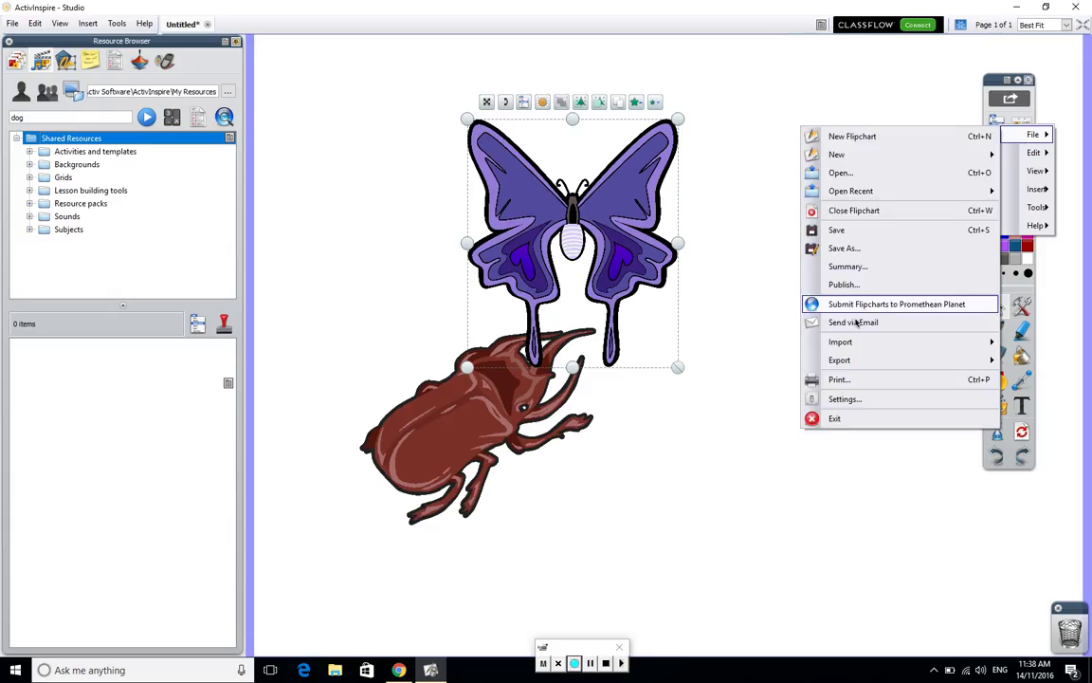
pyautogui.moveTo(848, 347)
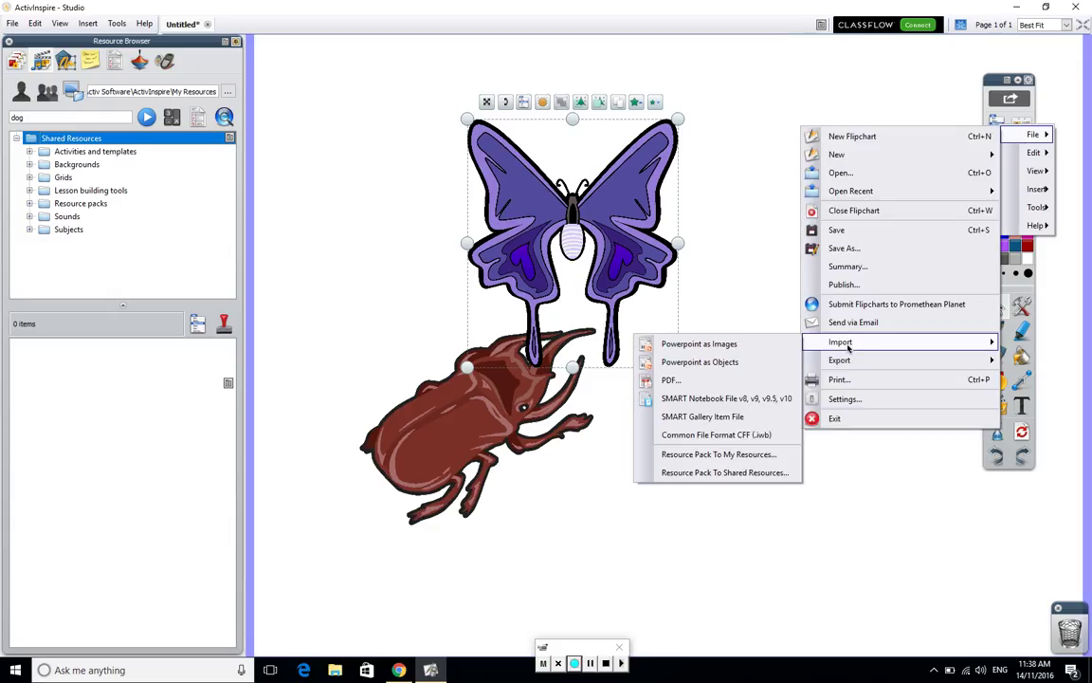
pyautogui.click(776, 473)
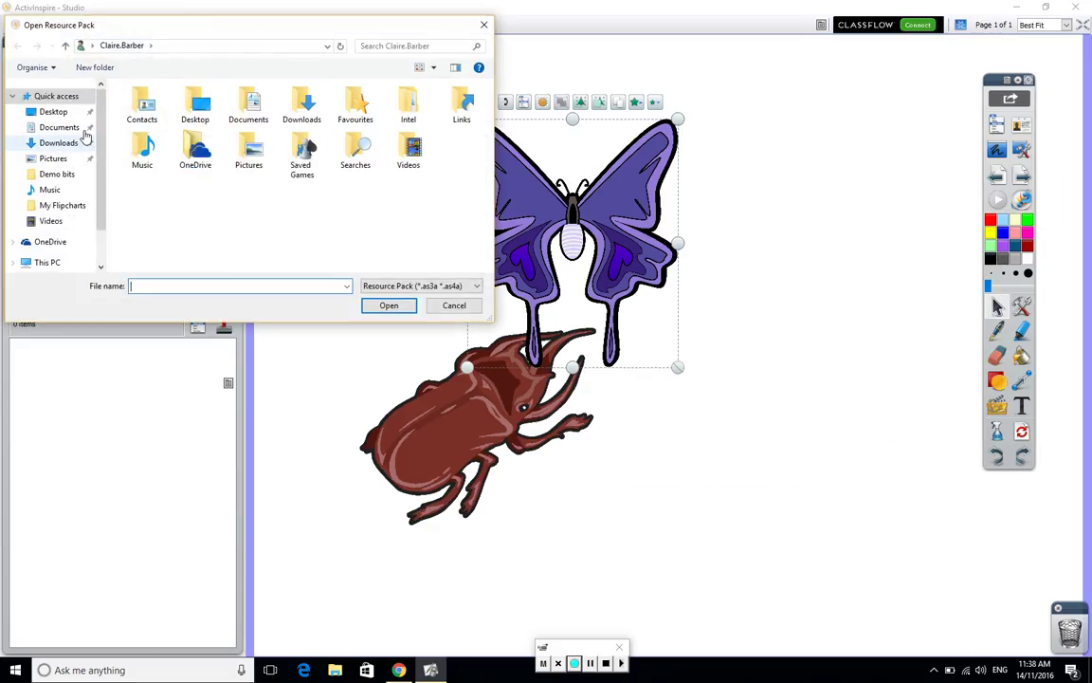
pyautogui.click(61, 143)
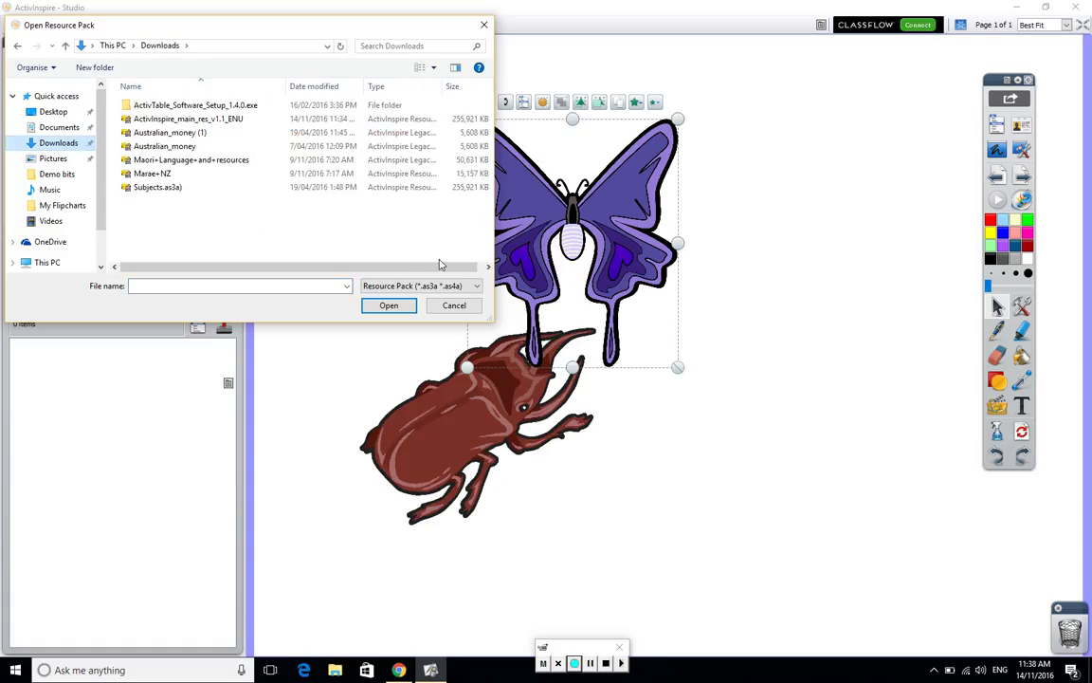
pyautogui.click(483, 26)
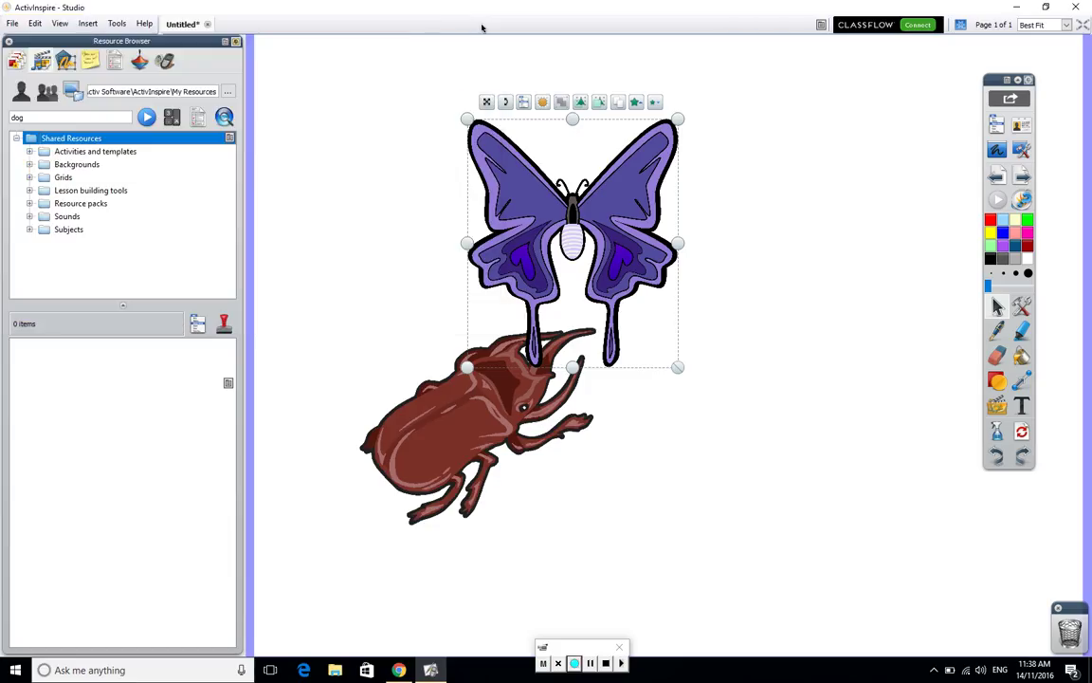